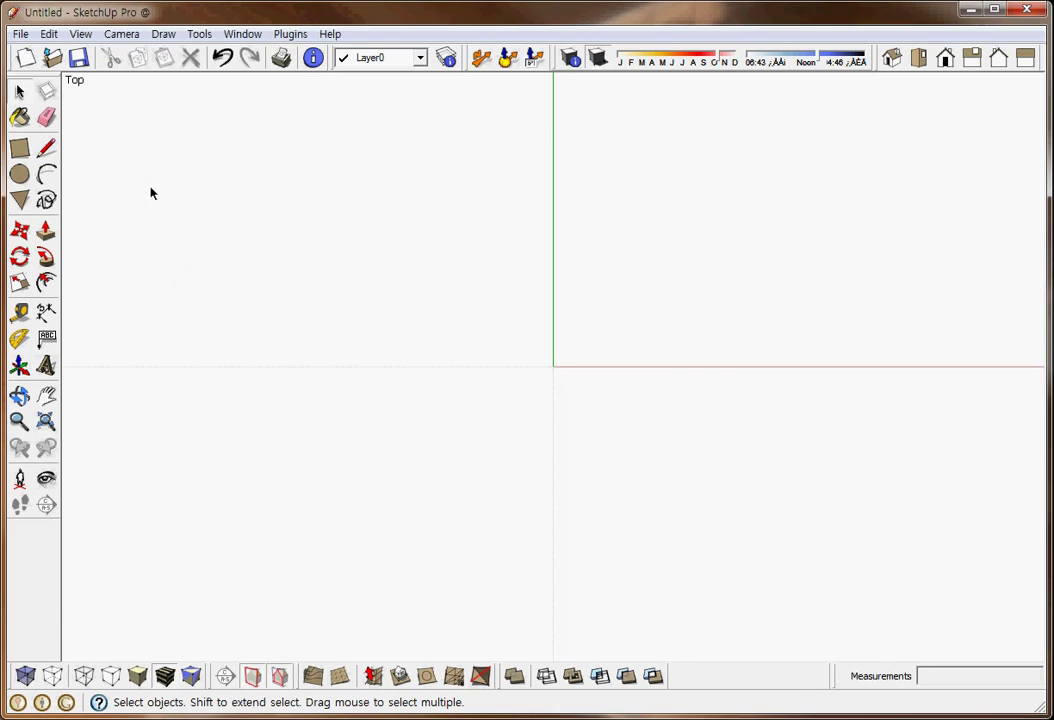
- Open Animation.skp from the 01.Template folder in place of the untitled drawing
left_click(52, 57)
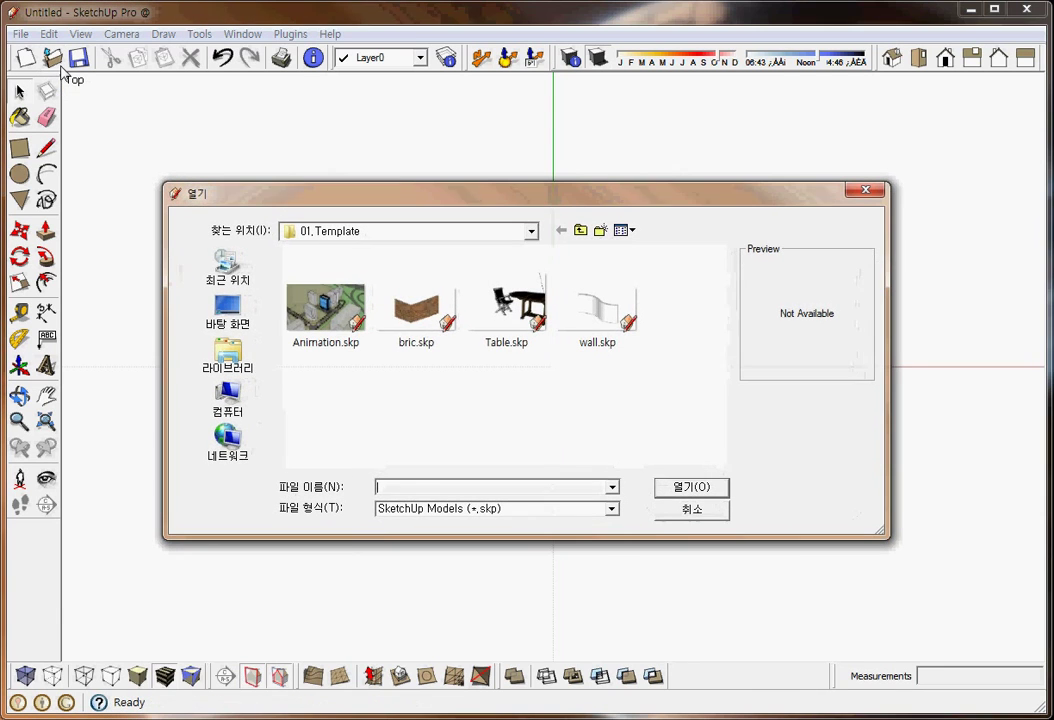
left_click(360, 335)
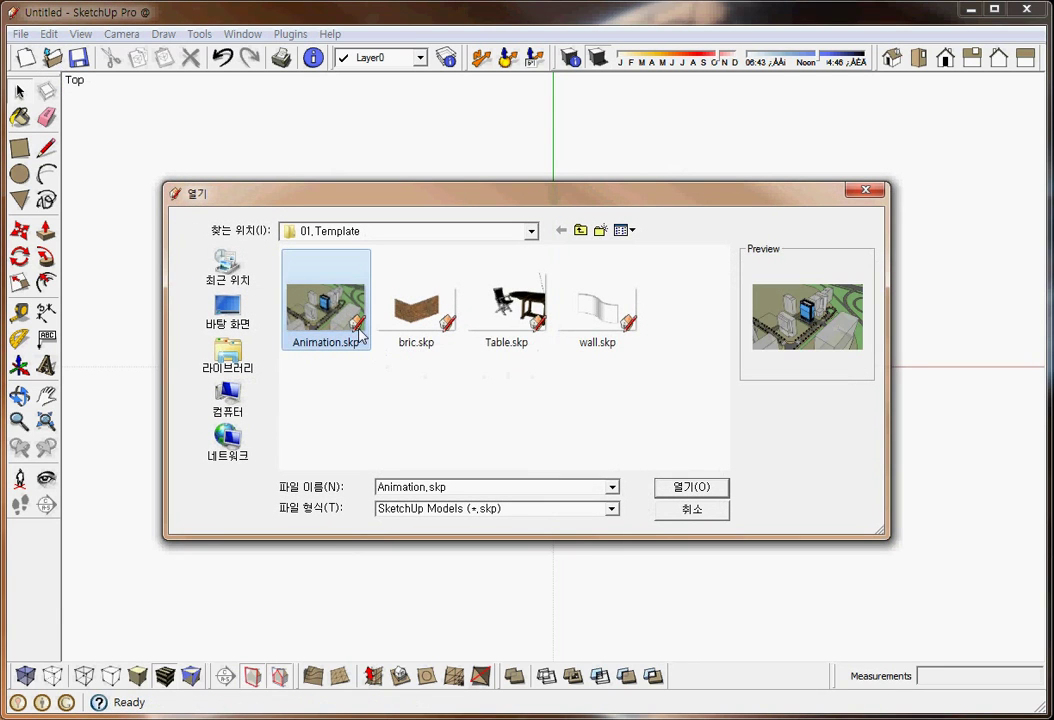
left_click(721, 490)
left_click(579, 409)
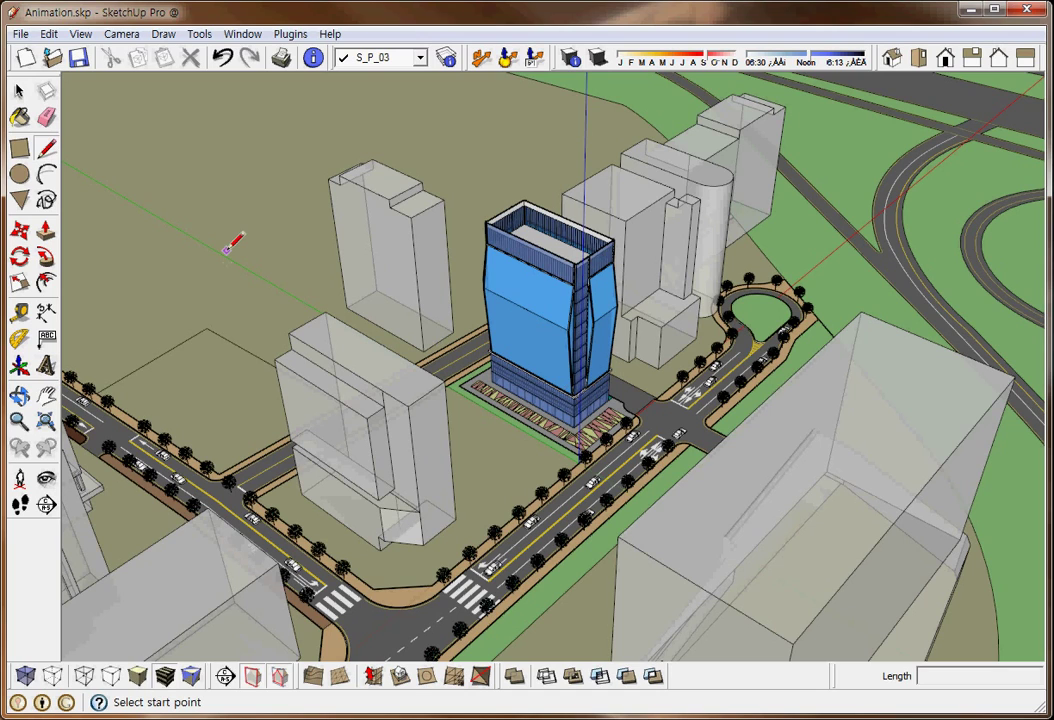
- Add Scene 1 from the current city view, updating the selected style with the changes
key("space")
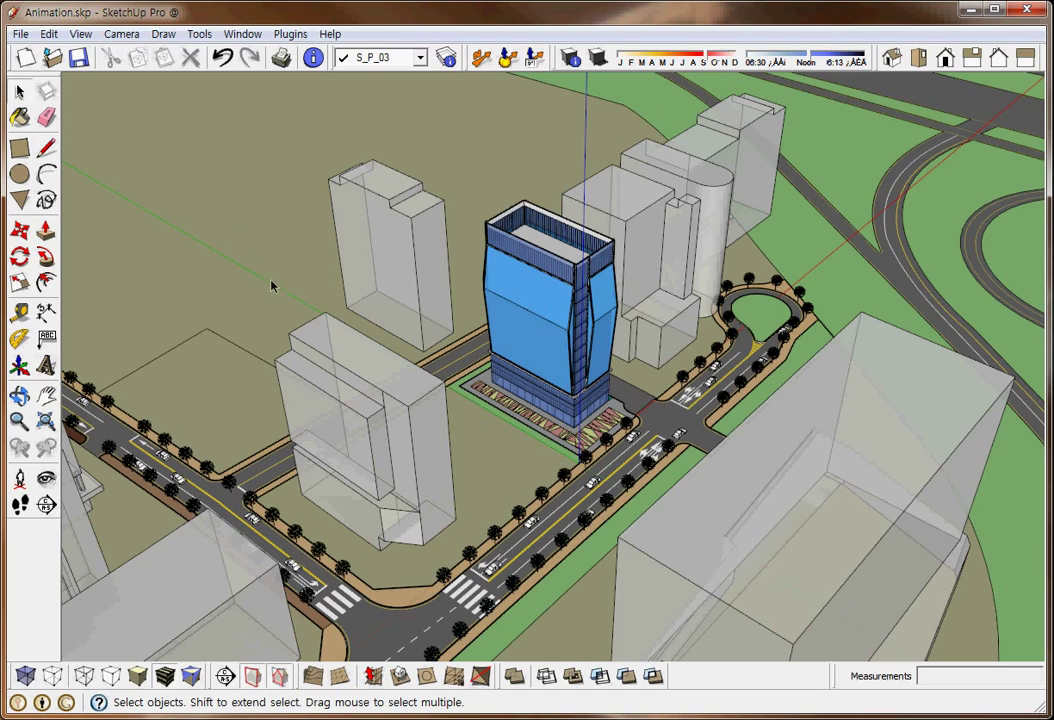
left_click(82, 34)
mouse_move(150, 309)
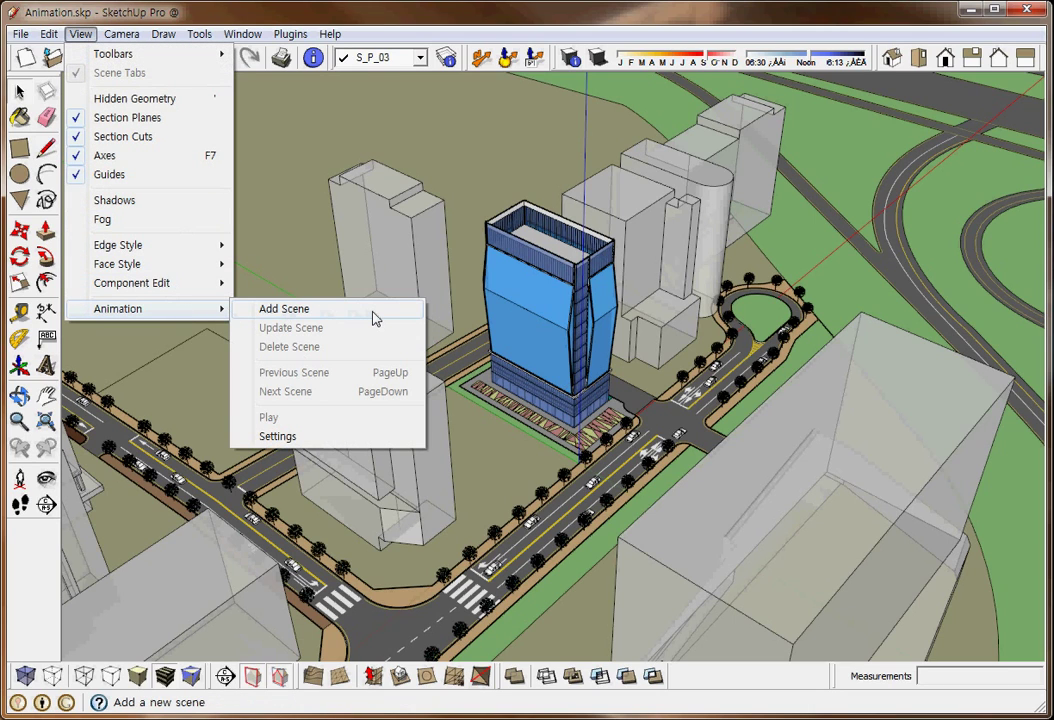
left_click(375, 318)
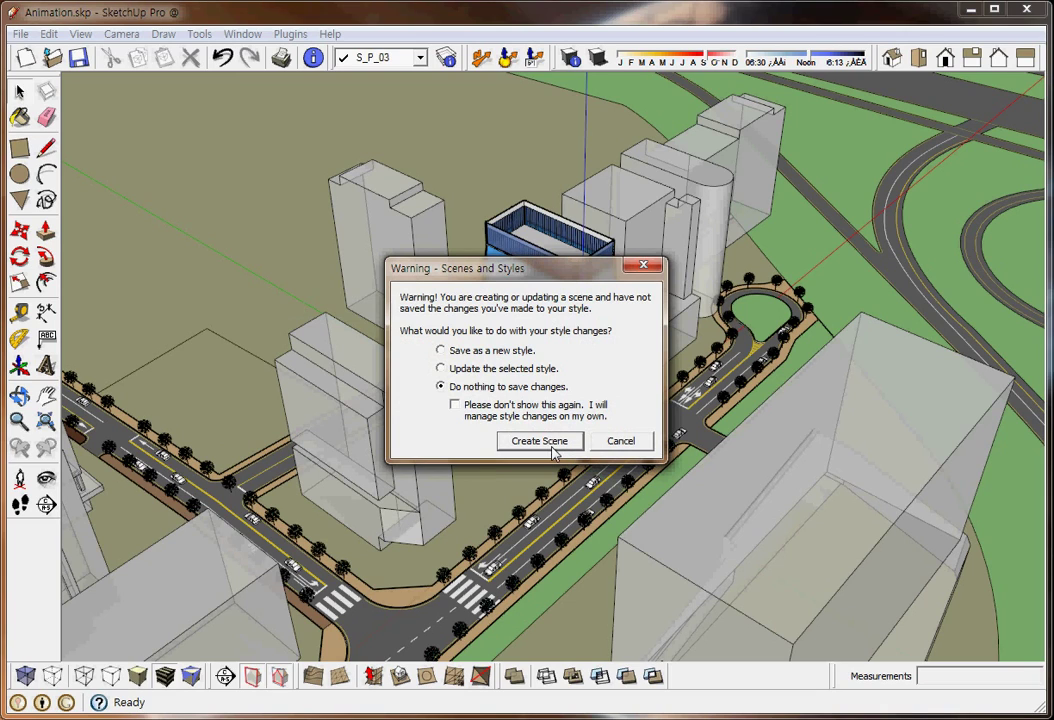
left_click(505, 370)
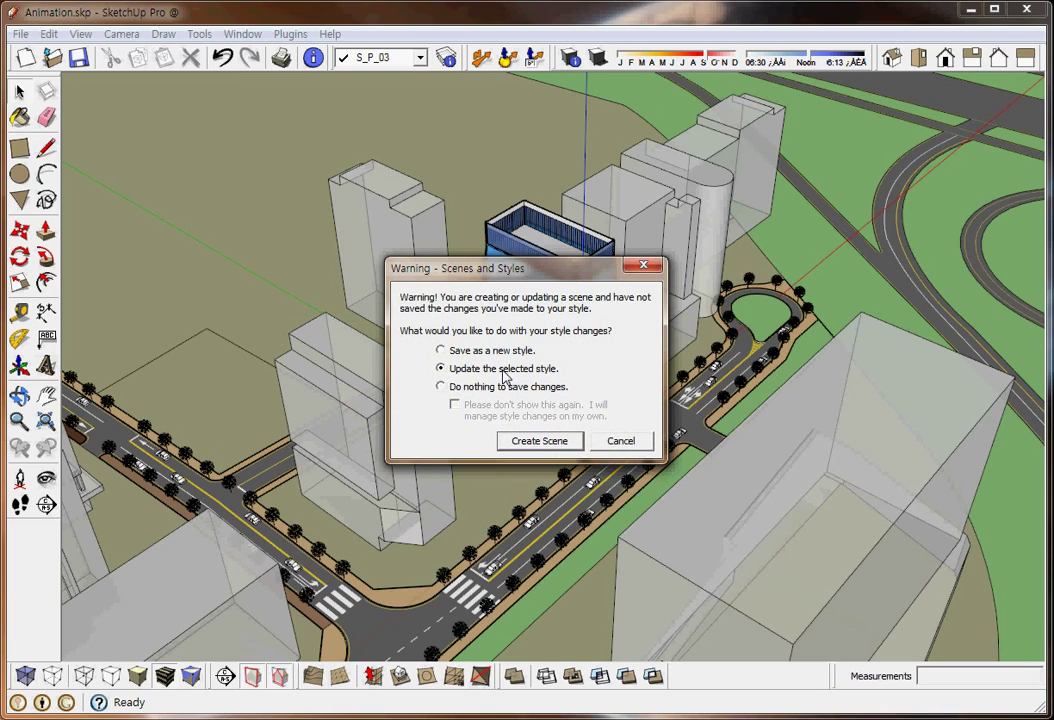
left_click(575, 445)
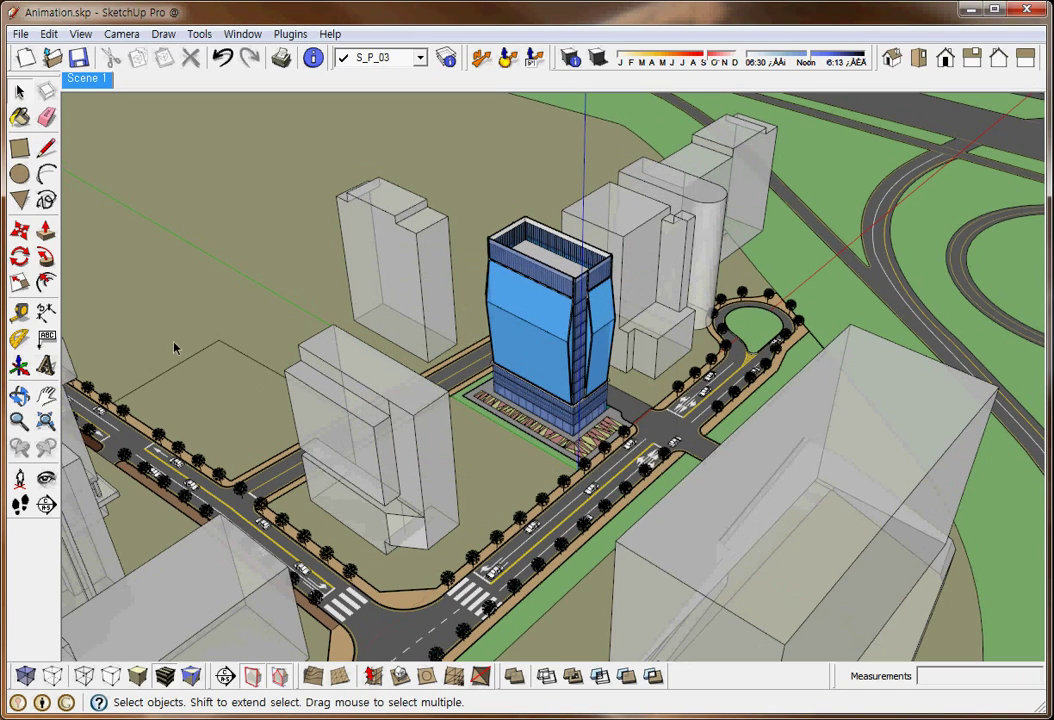
- Rename Scene 1 to 'view' in the Scene Manager
right_click(100, 87)
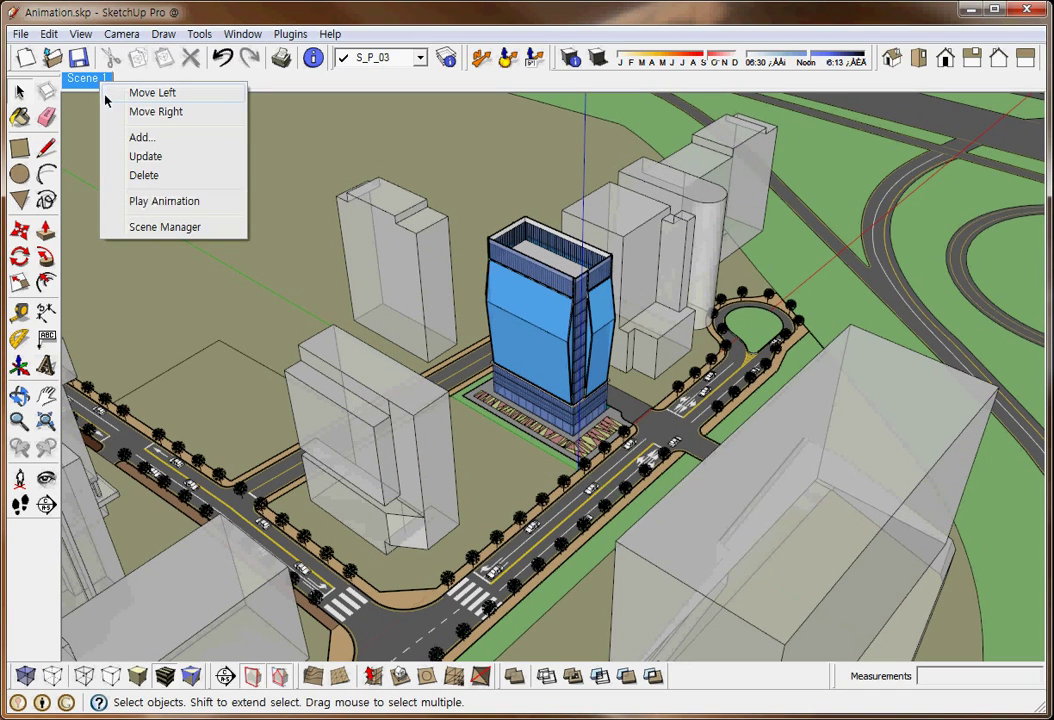
left_click(232, 231)
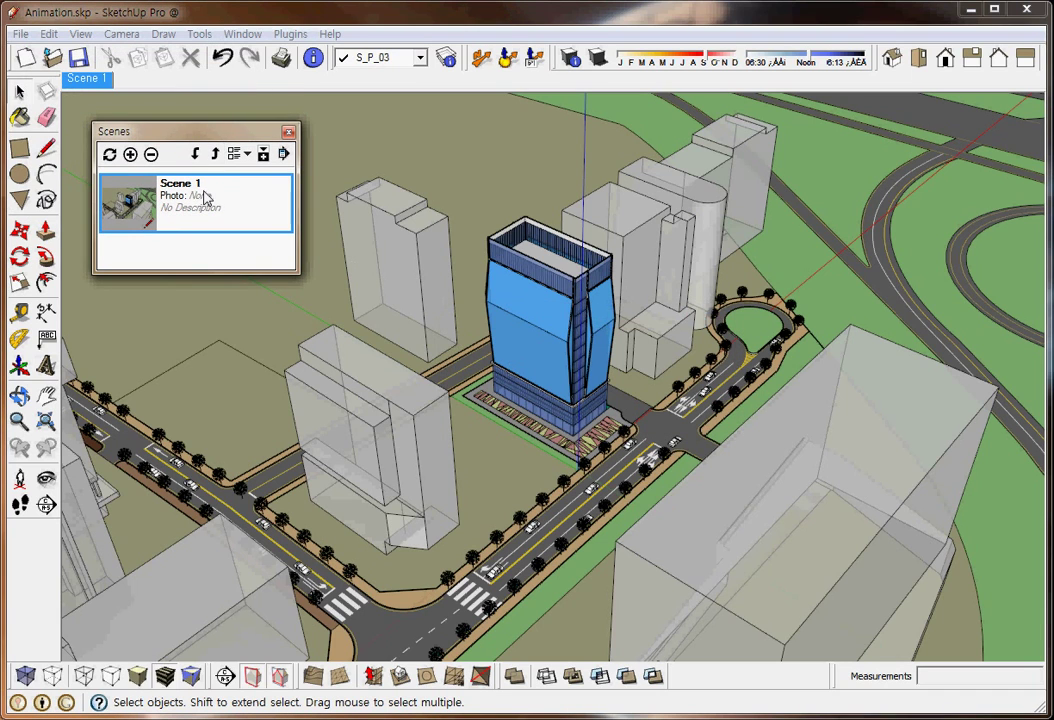
right_click(205, 196)
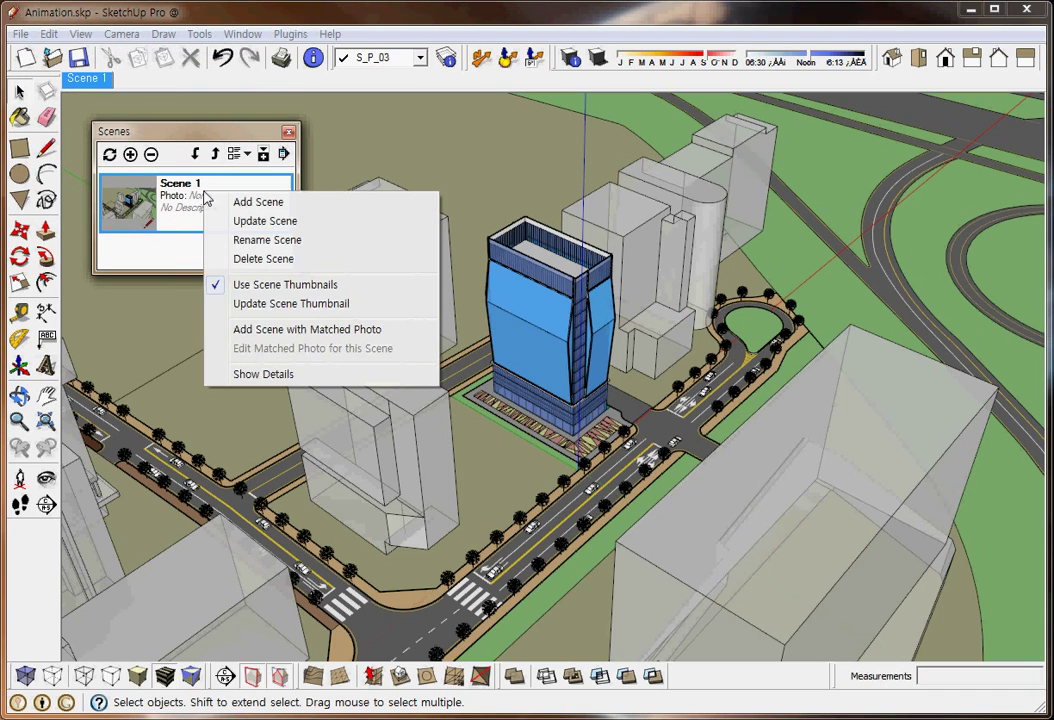
left_click(337, 243)
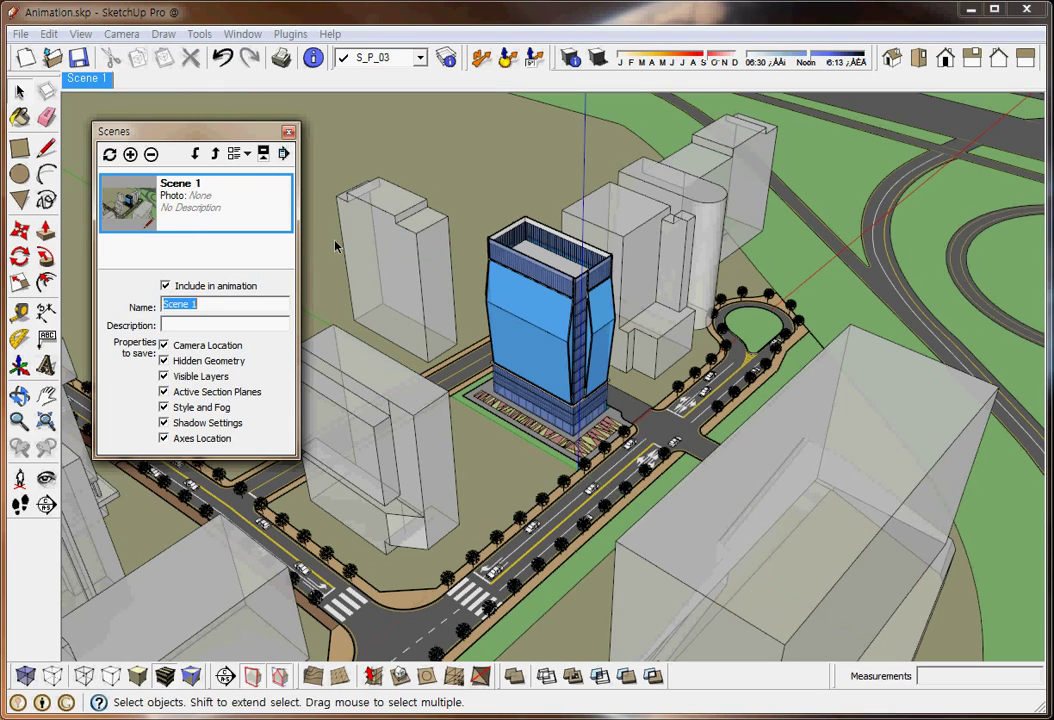
type("V")
type("ew")
key("Return")
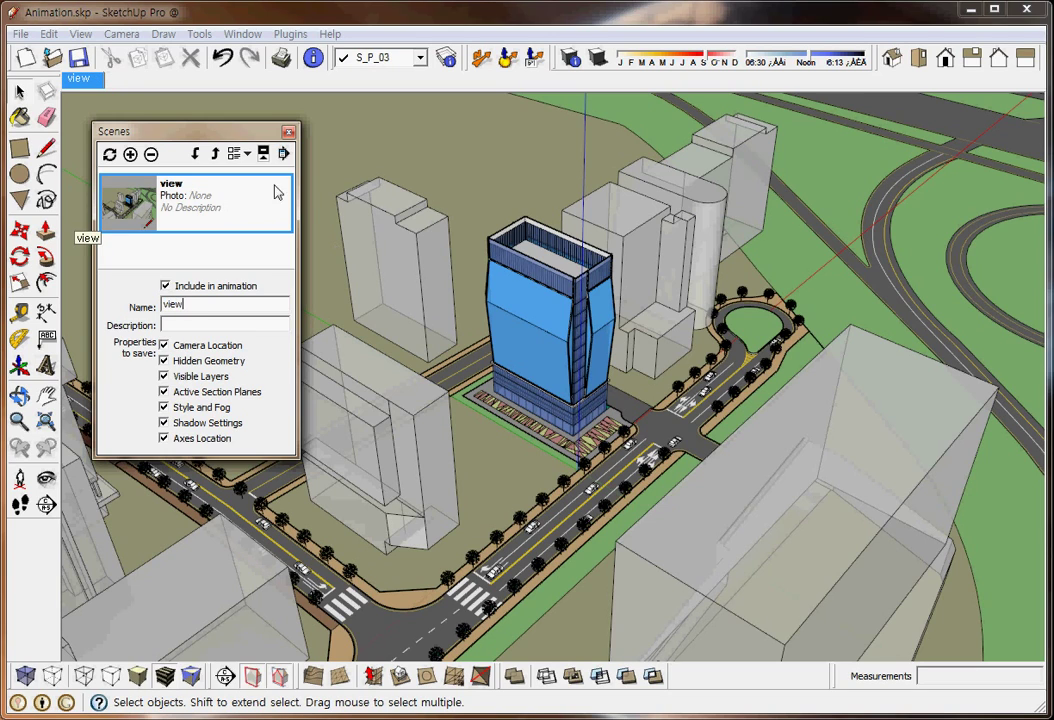
- Orbit around the tower and set the camera field of view to 65 degrees
left_click_drag(205, 140, 216, 130)
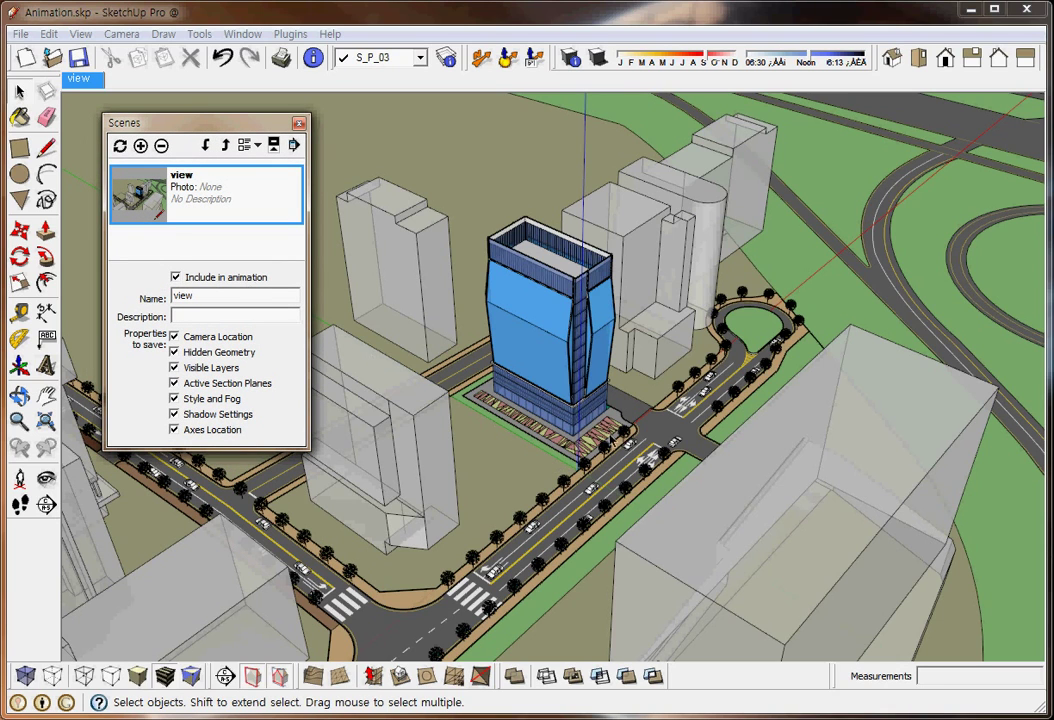
mouse_move(611, 441)
middle_mouse_down()
mouse_move(640, 442)
mouse_move(675, 329)
mouse_move(690, 320)
middle_mouse_up()
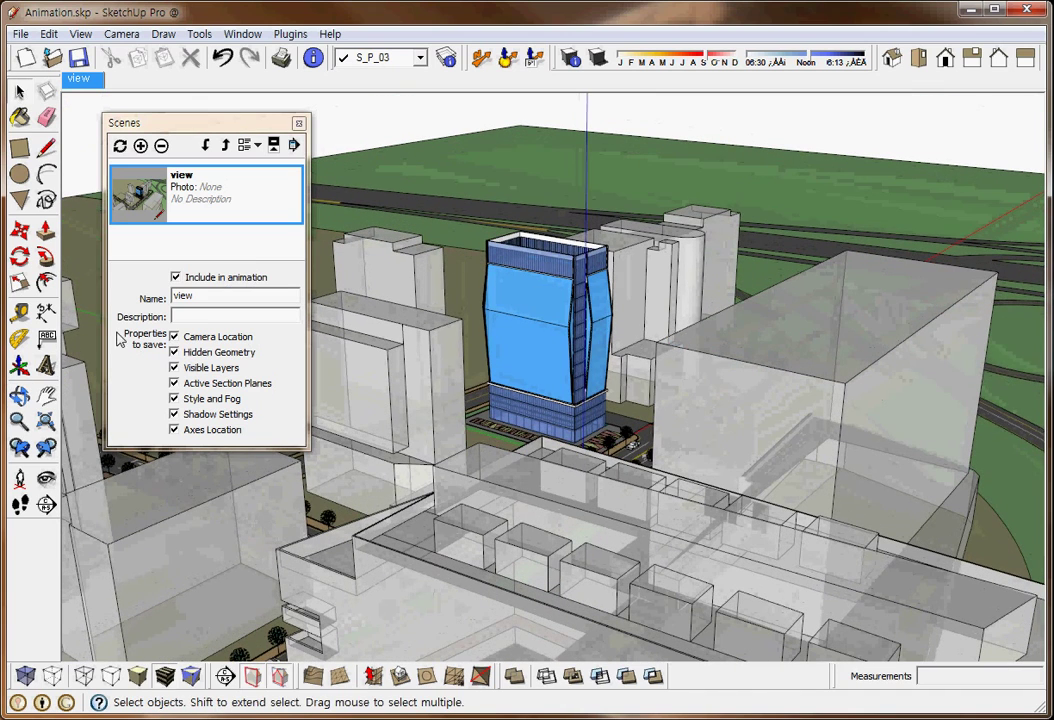
left_click(24, 424)
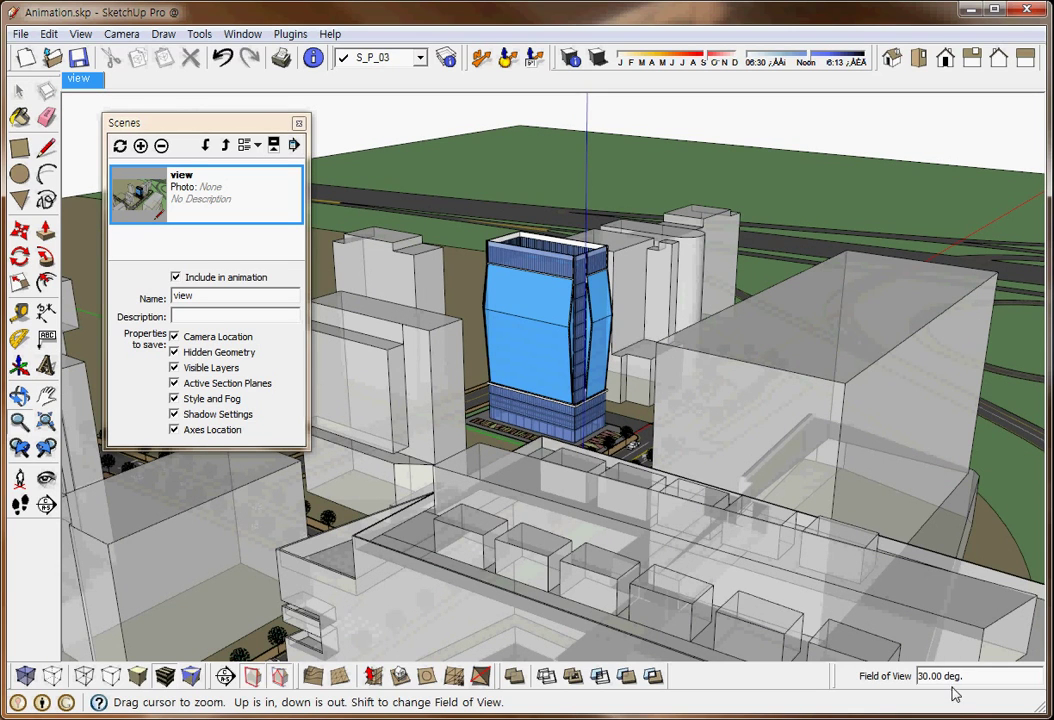
type("65")
key("Return")
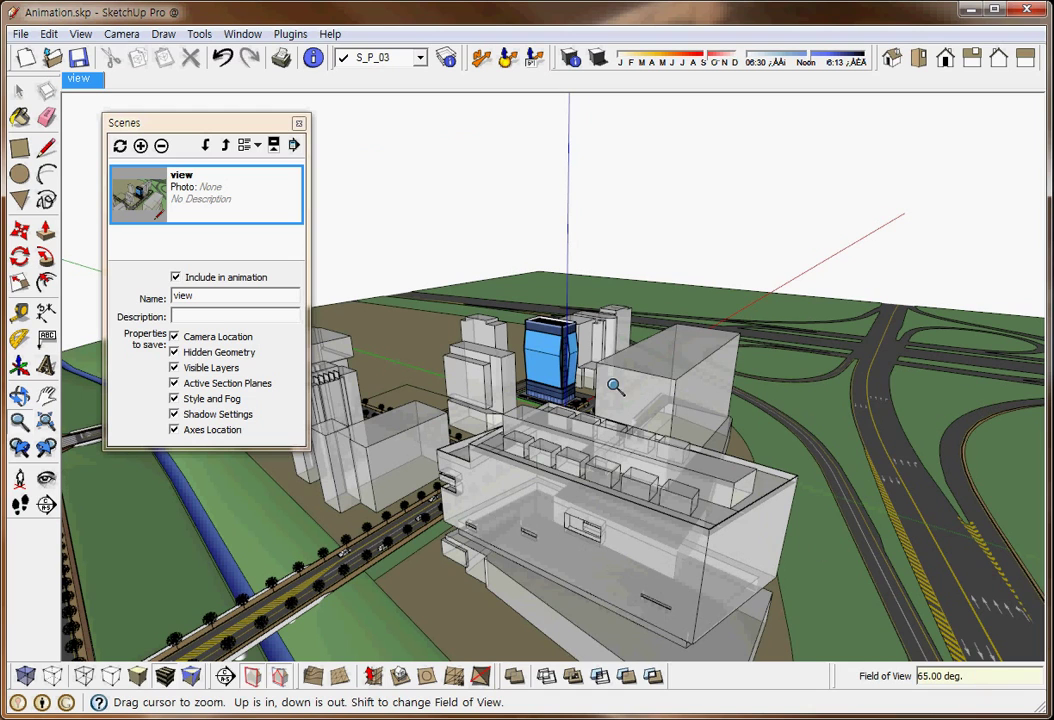
- Zoom and orbit in to a close, low view of the blue tower
scroll(568, 349, "up", 2)
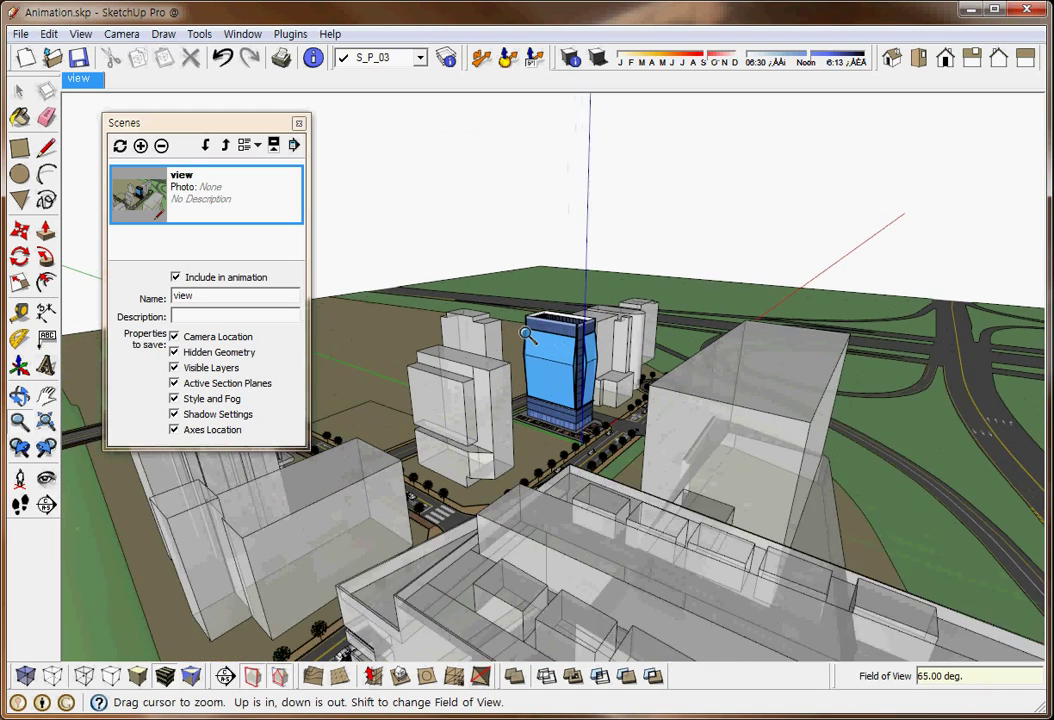
scroll(568, 349, "up", 2)
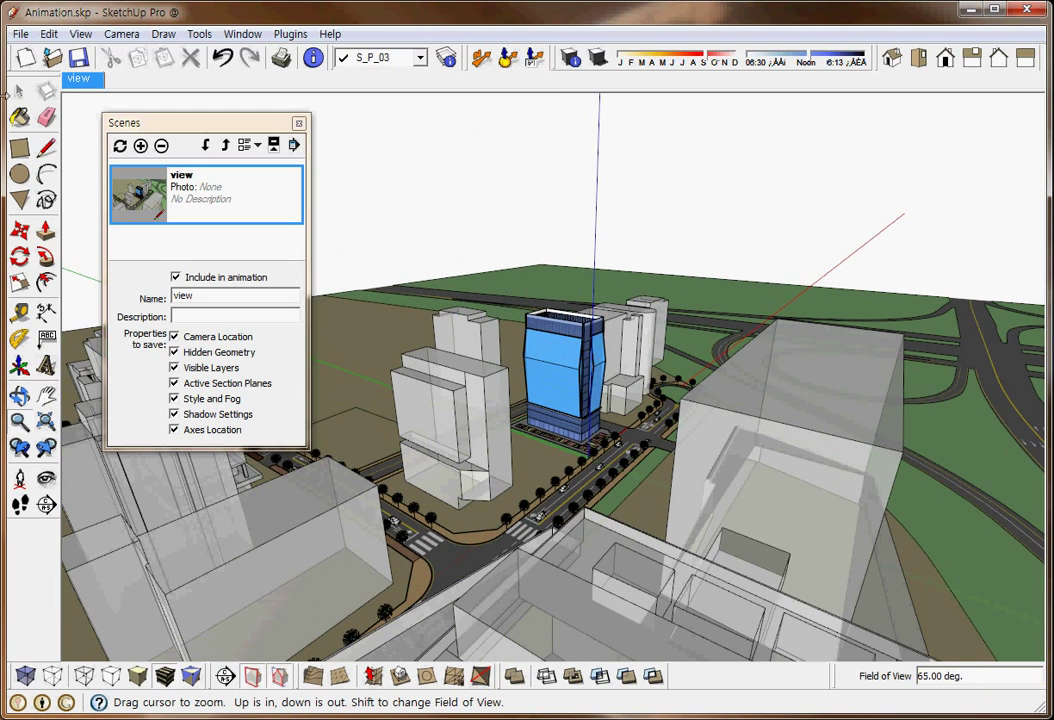
left_click(19, 92)
mouse_move(551, 431)
middle_mouse_down()
mouse_move(627, 357)
mouse_move(652, 349)
mouse_move(650, 318)
middle_mouse_up()
scroll(627, 357, "up", 3)
- Hide the model axes and orbit around the blue tower
right_click(654, 228)
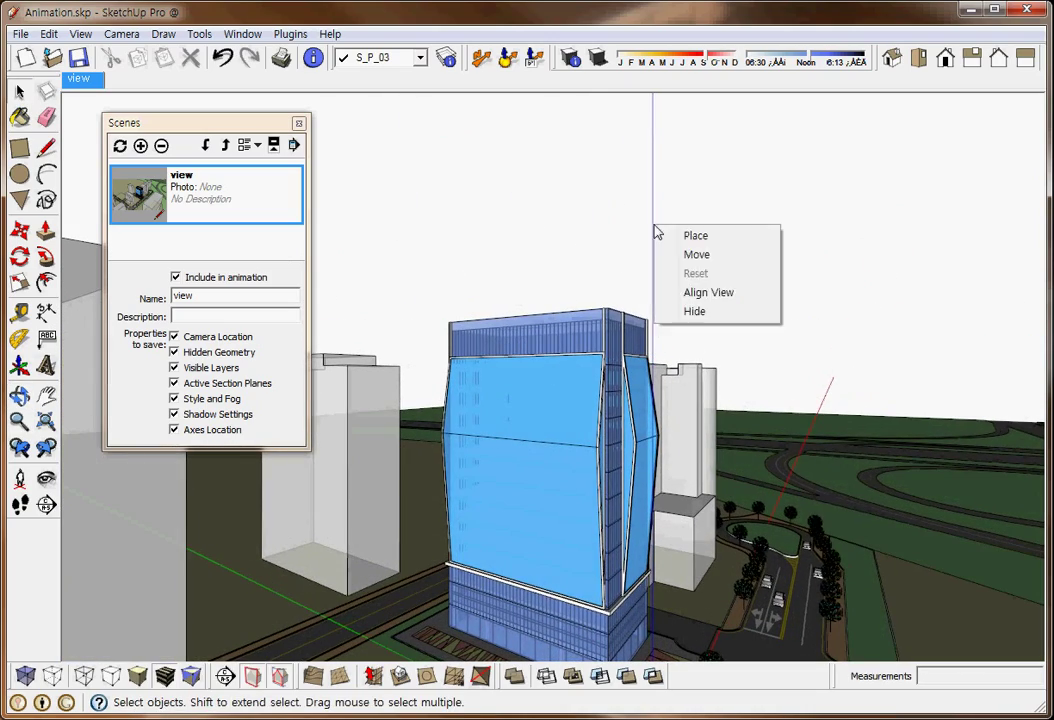
left_click(734, 312)
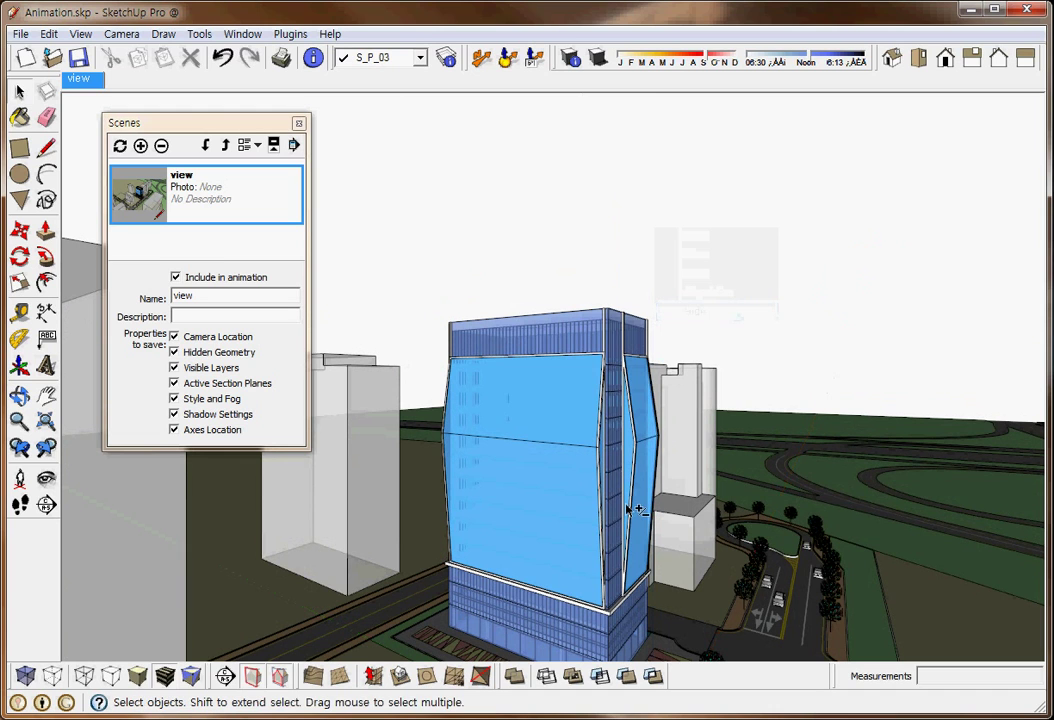
mouse_move(734, 312)
middle_mouse_down()
mouse_move(625, 425)
mouse_move(366, 620)
middle_mouse_up()
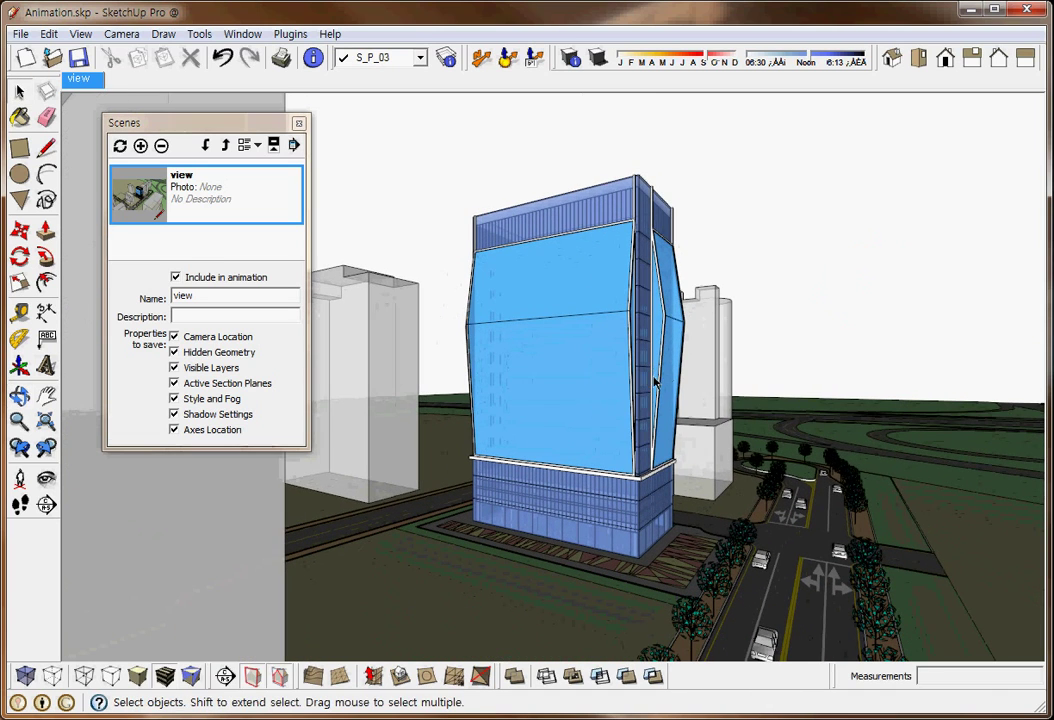
middle_click_drag(632, 256, 600, 336)
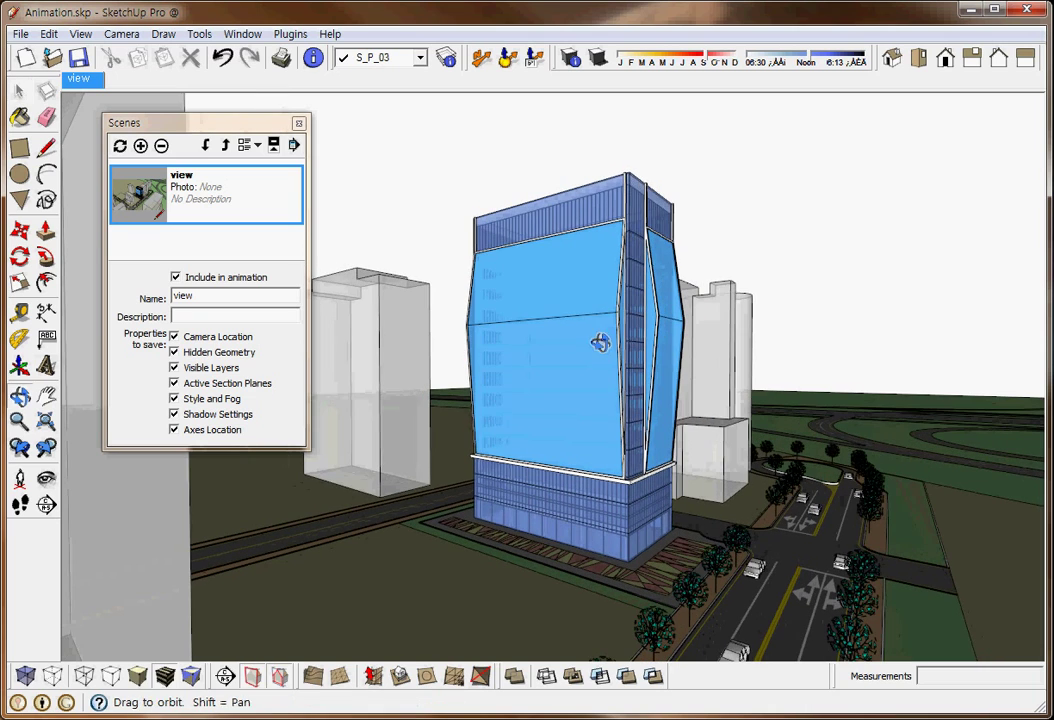
- Turn on shadows, adjust the time of day, and collapse the Scenes panel
left_click(604, 60)
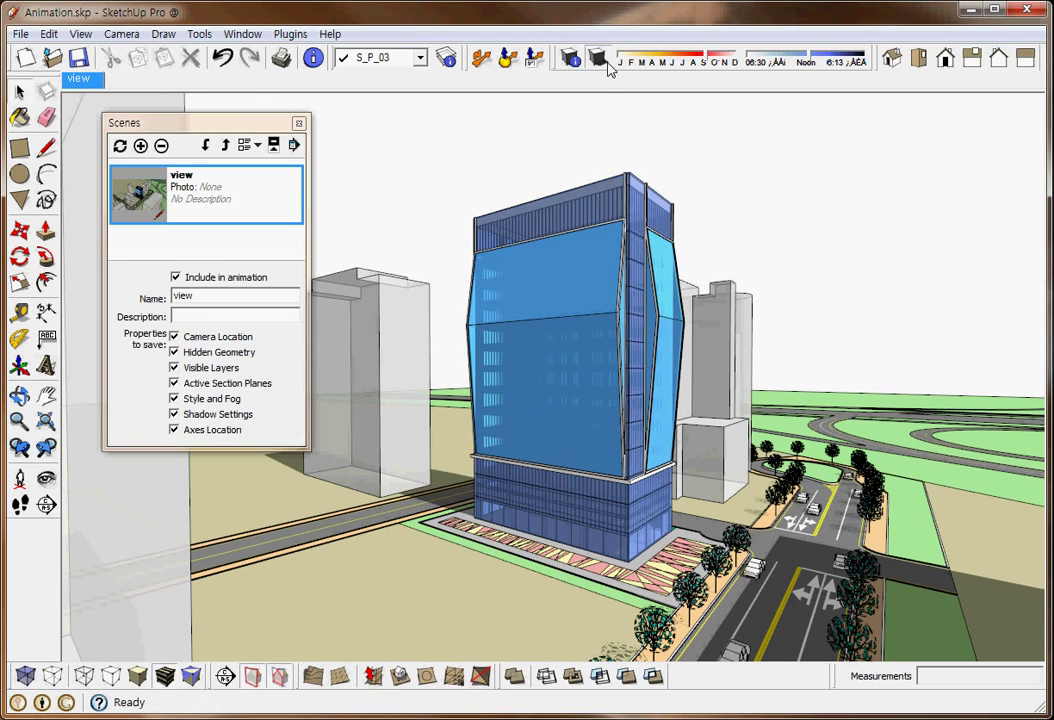
left_click(812, 62)
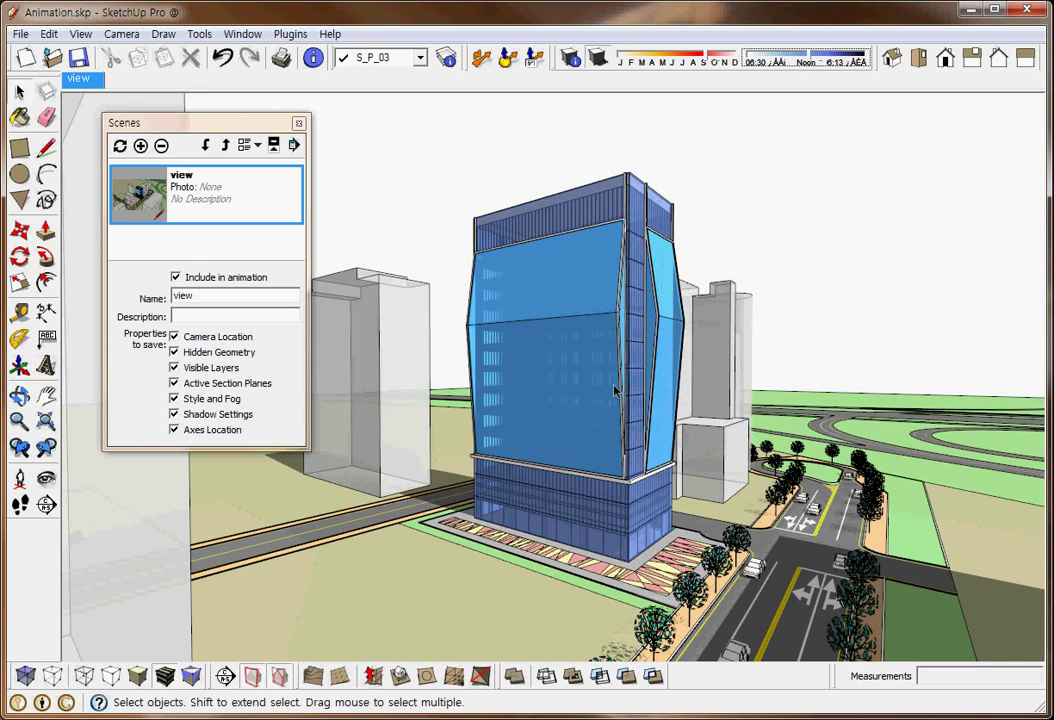
middle_click_drag(626, 432, 607, 445)
scroll(607, 440, "up", 2)
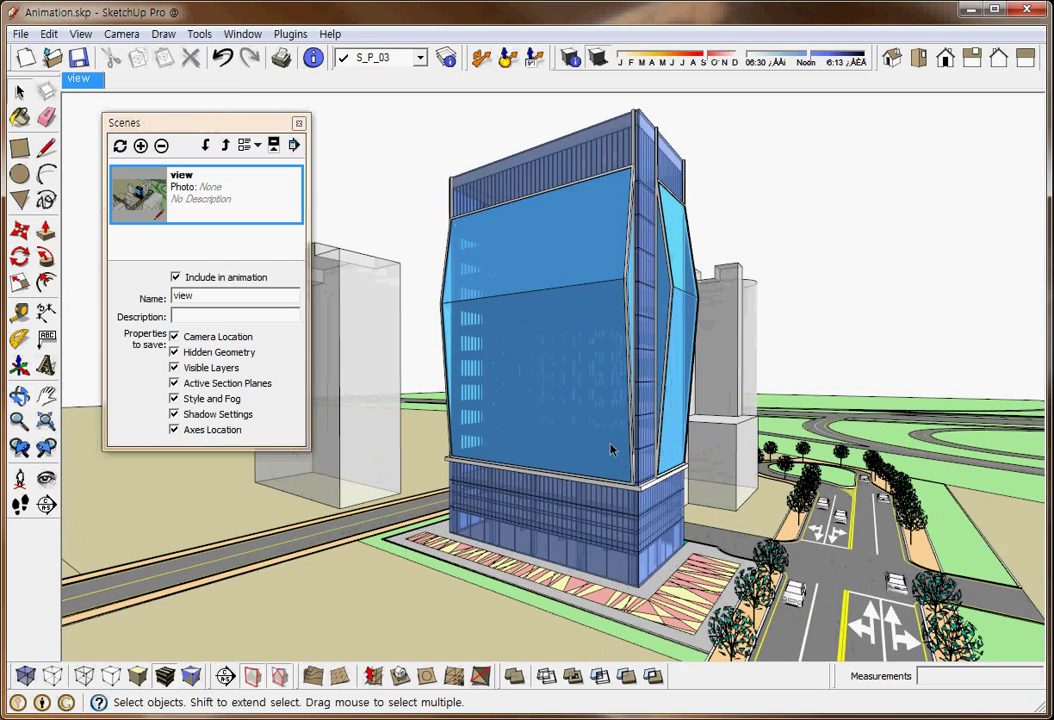
middle_click_drag(596, 375, 572, 395)
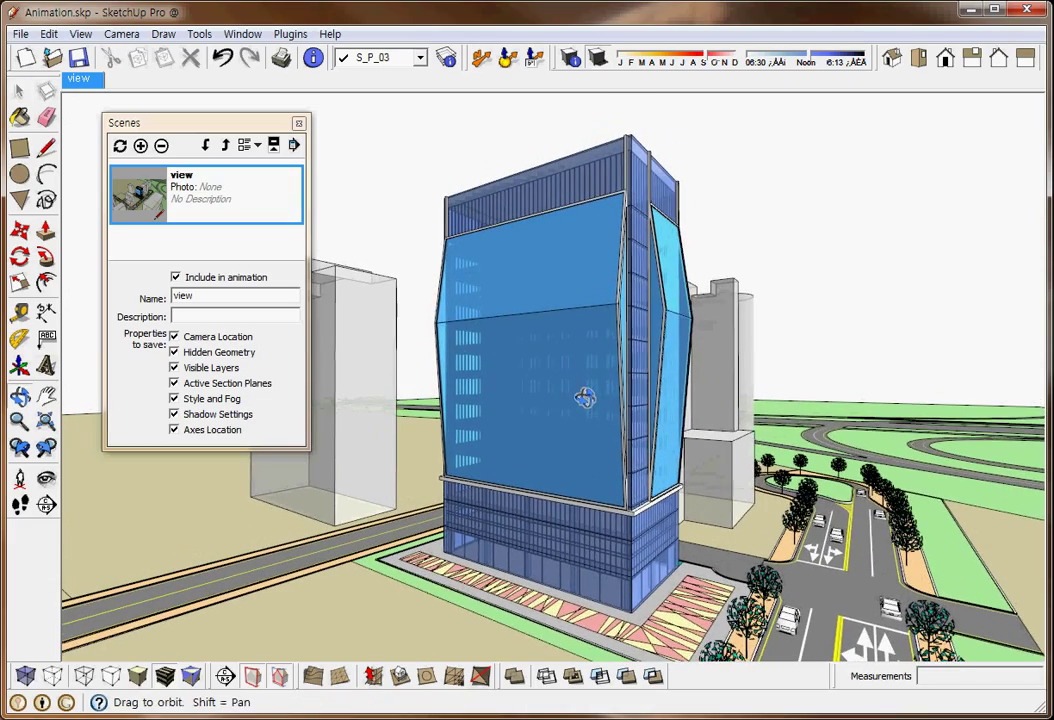
middle_click_drag(600, 445, 565, 435)
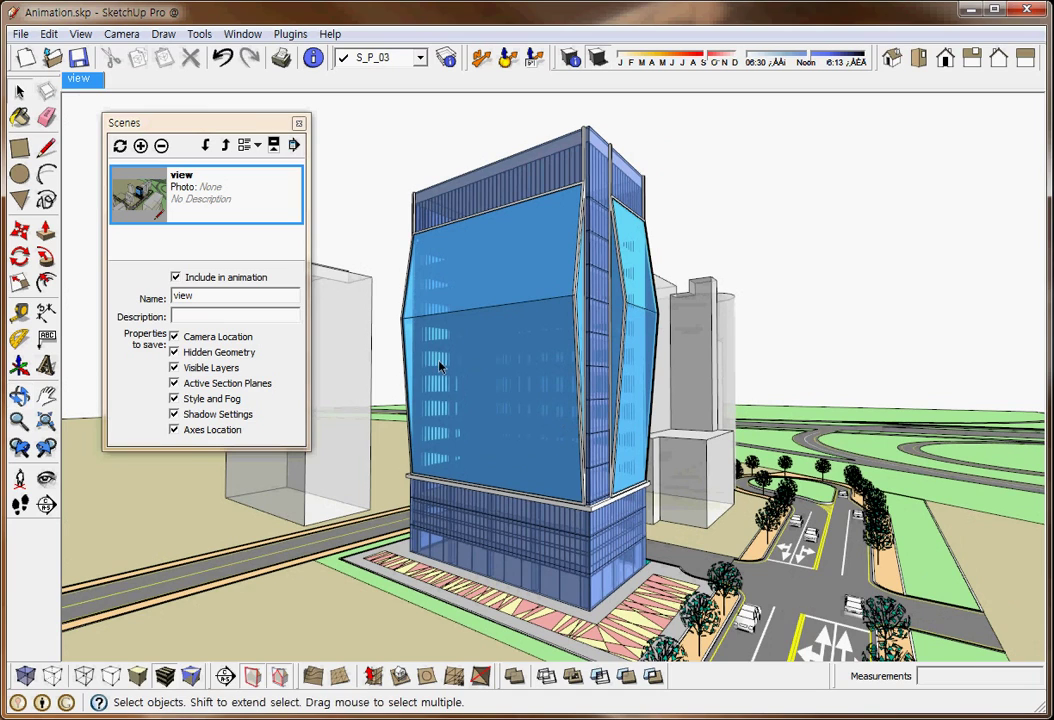
left_click(233, 122)
- Switch the camera to Two-Point Perspective and pan the view down
left_click_drag(233, 122, 183, 125)
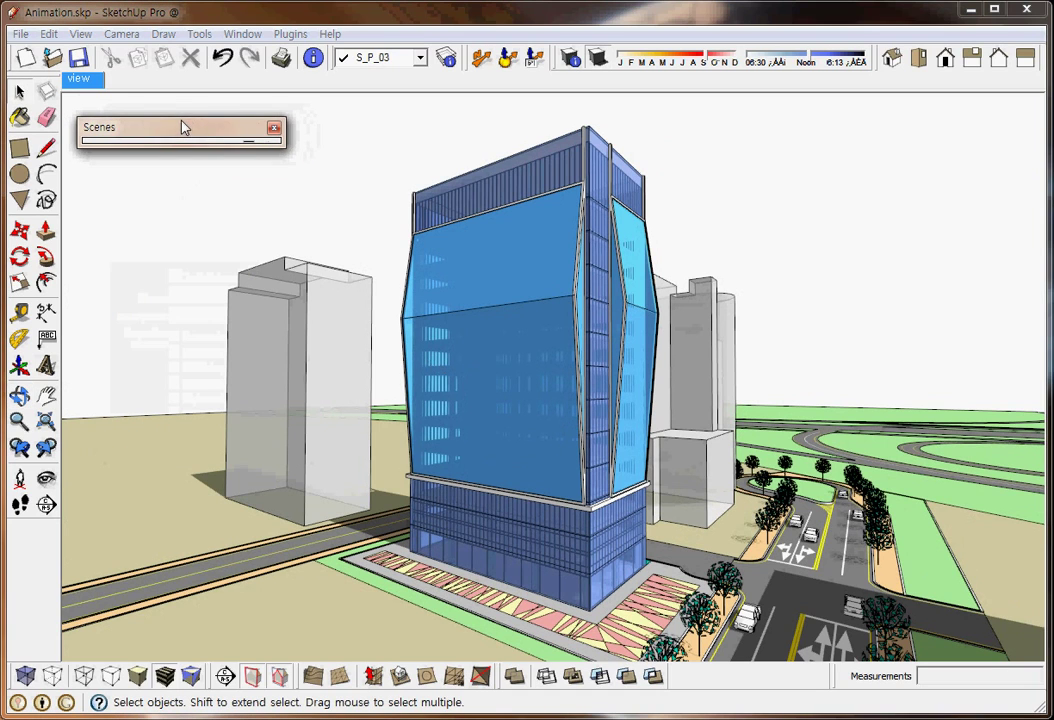
left_click(80, 34)
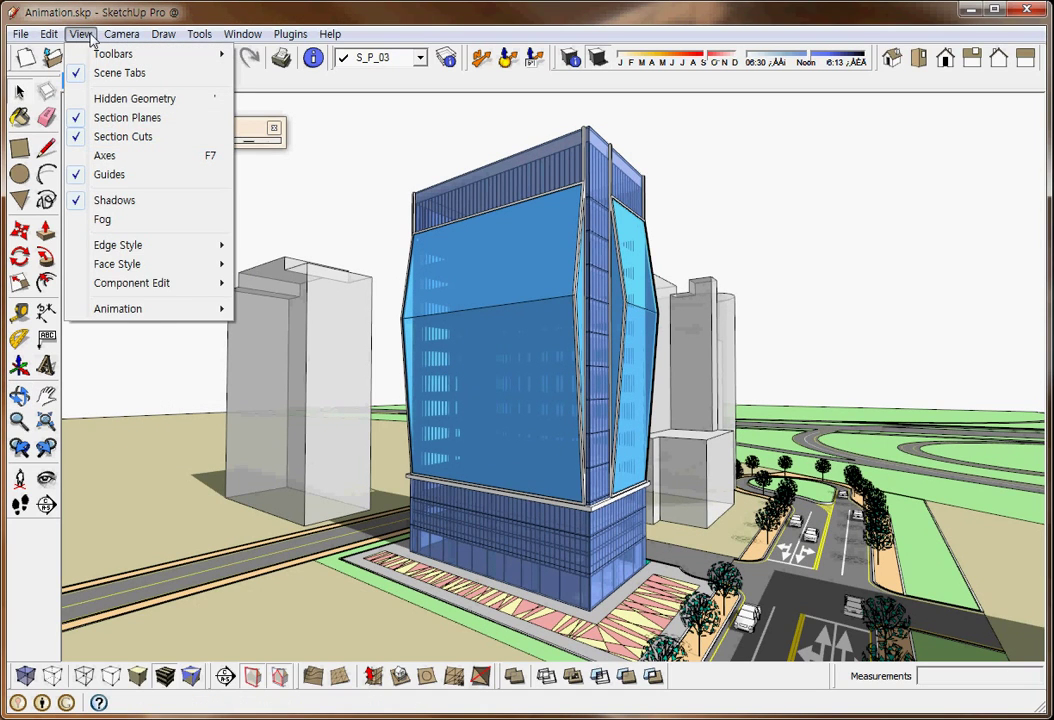
mouse_move(121, 34)
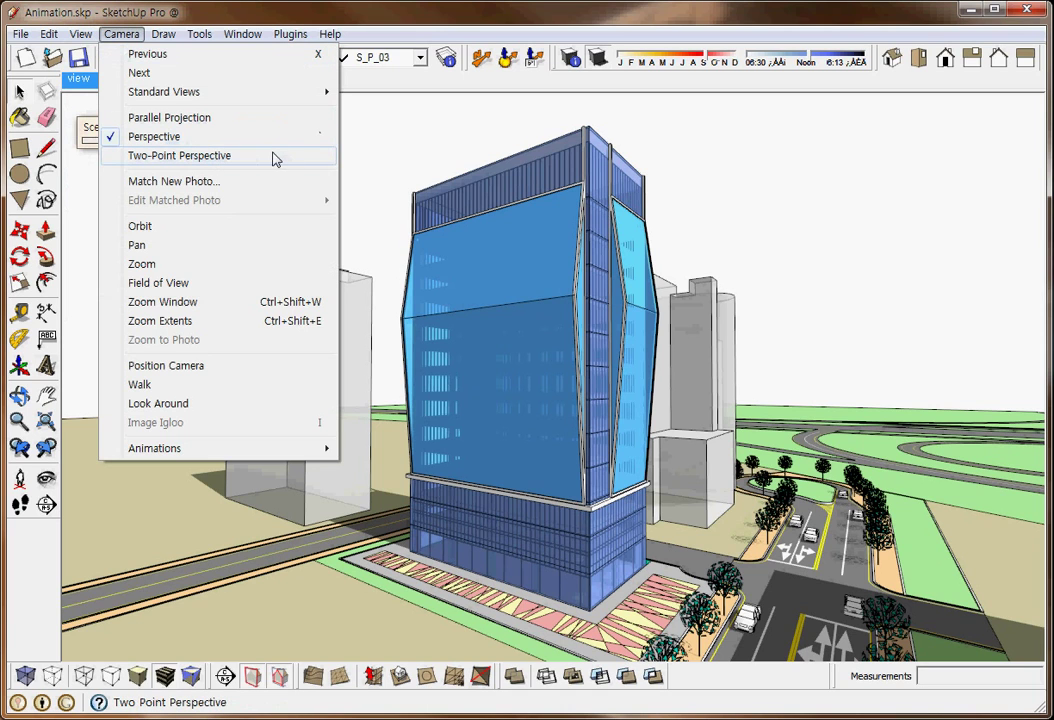
left_click(275, 157)
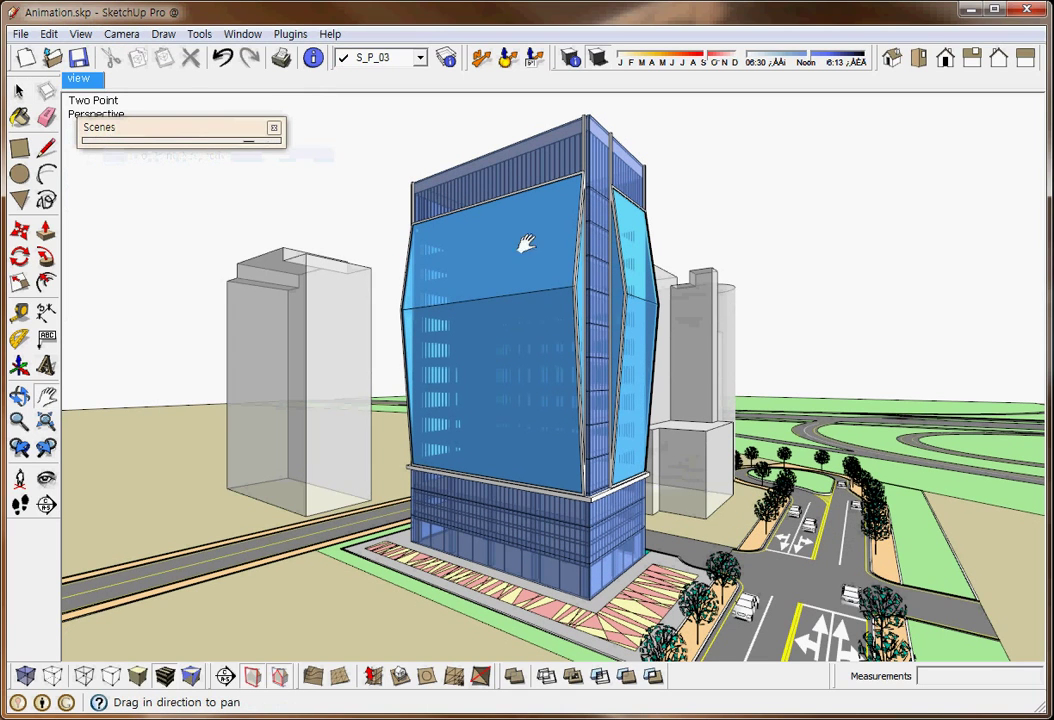
left_click_drag(565, 224, 569, 341)
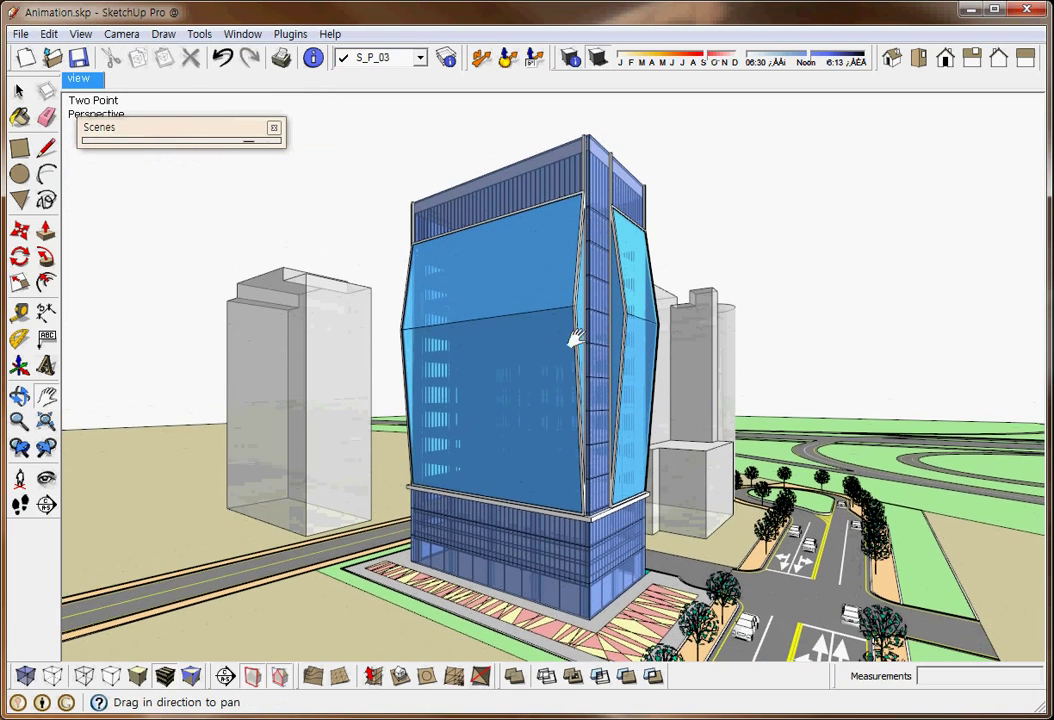
middle_click_drag(569, 341, 583, 318)
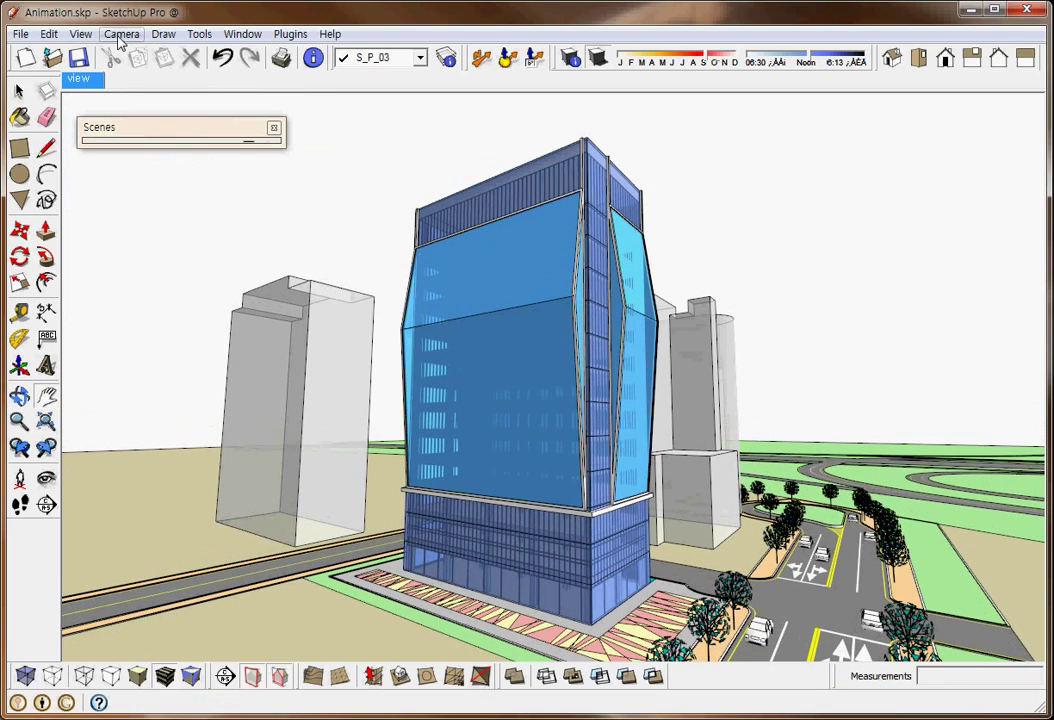
- Reapply Two-Point Perspective, then pan and zoom to frame the blue tower
left_click(120, 35)
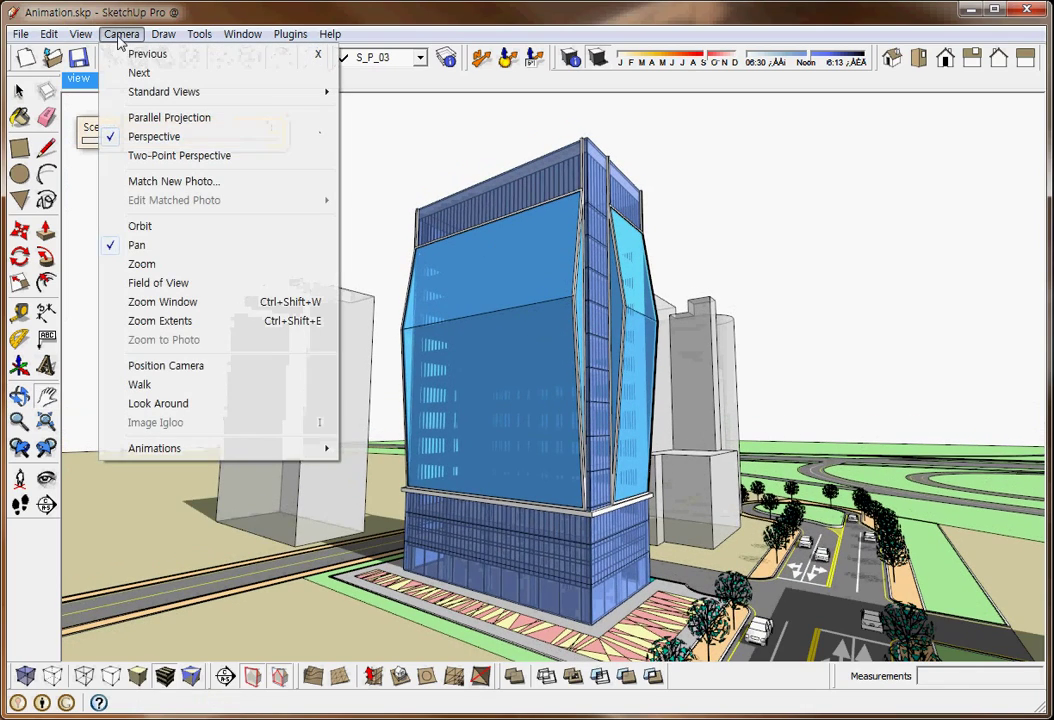
left_click(257, 156)
left_click_drag(649, 294, 665, 323)
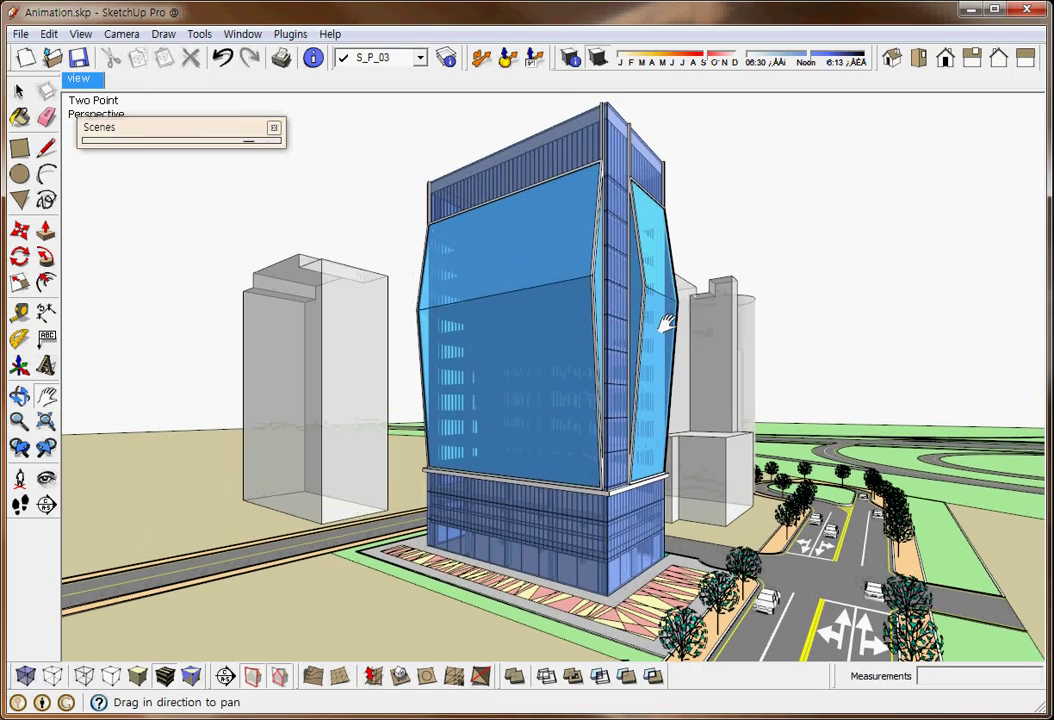
scroll(636, 330, "down", 2)
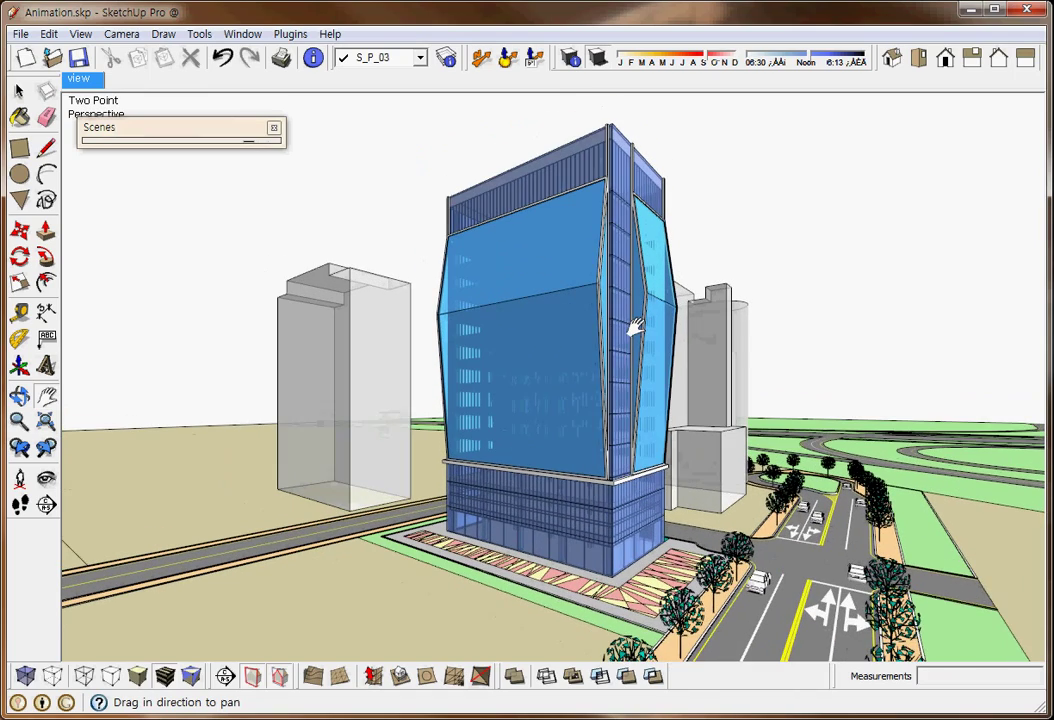
scroll(634, 328, "up", 1)
scroll(607, 299, "up", 1)
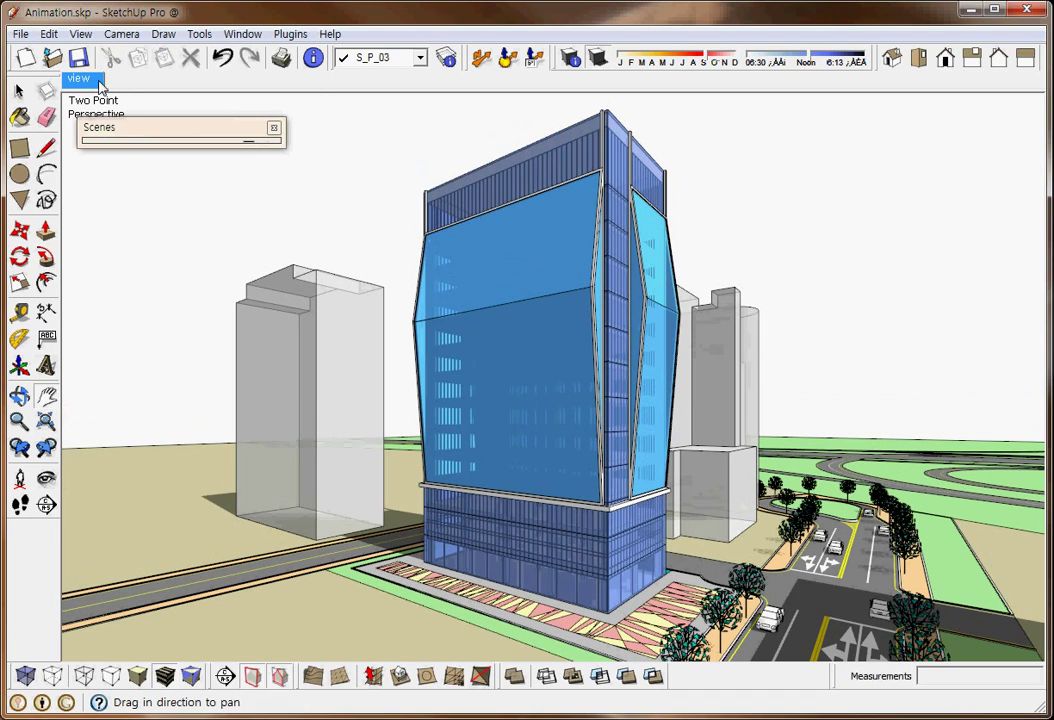
left_click_drag(126, 133, 121, 159)
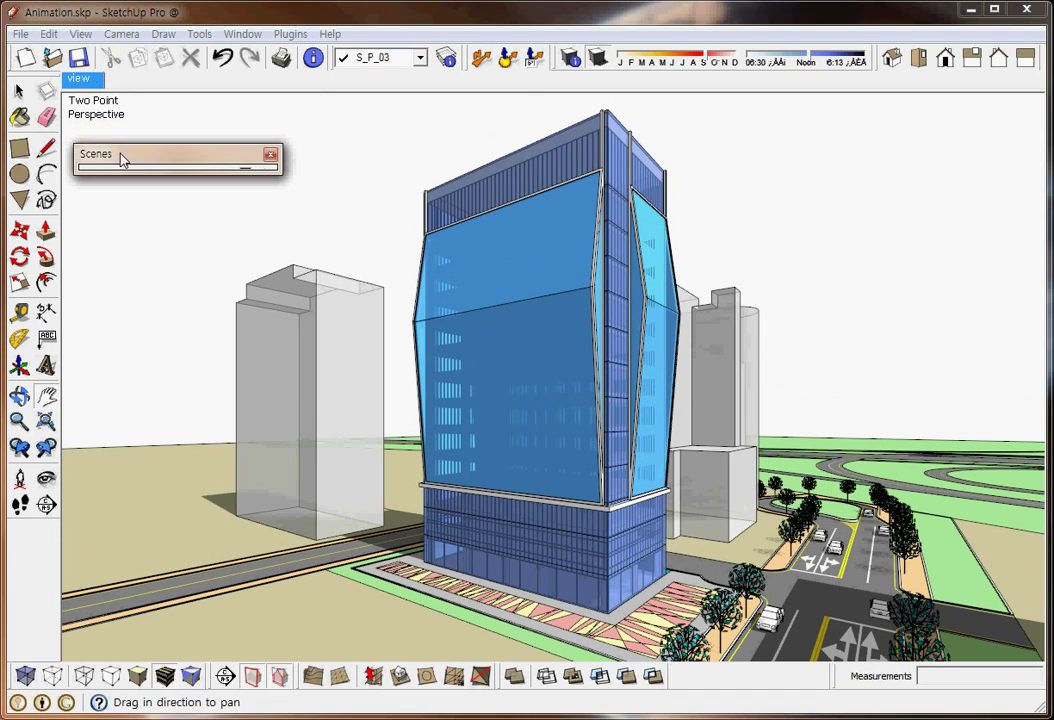
- Update the 'view' scene to the current two-point camera, also updating the selected style
right_click(97, 84)
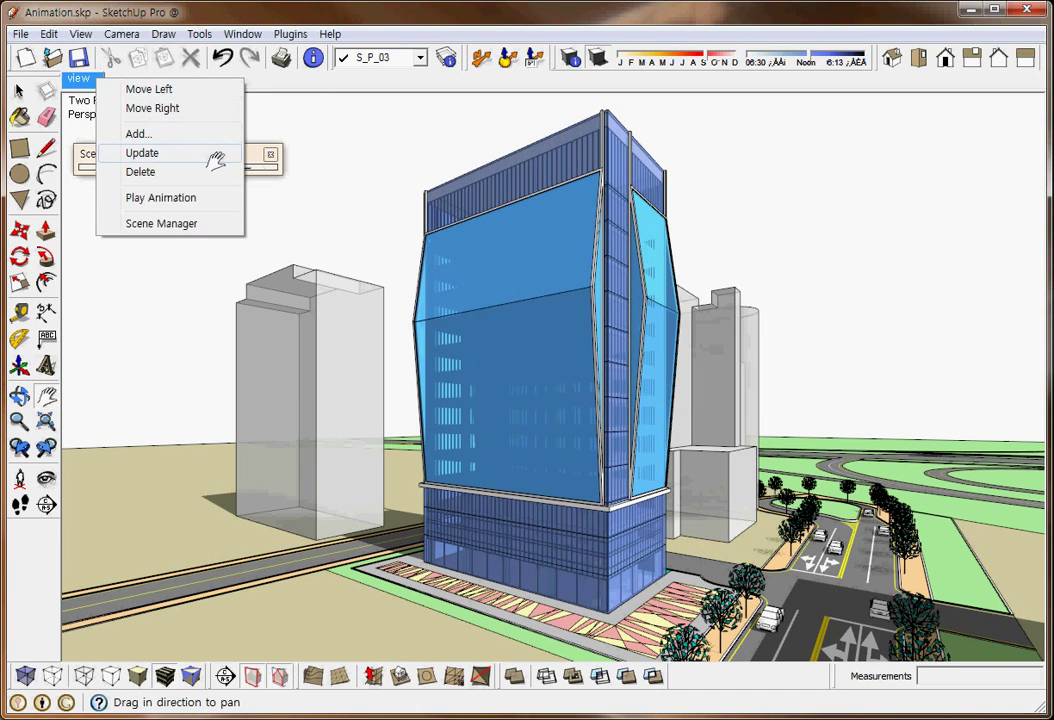
left_click(215, 156)
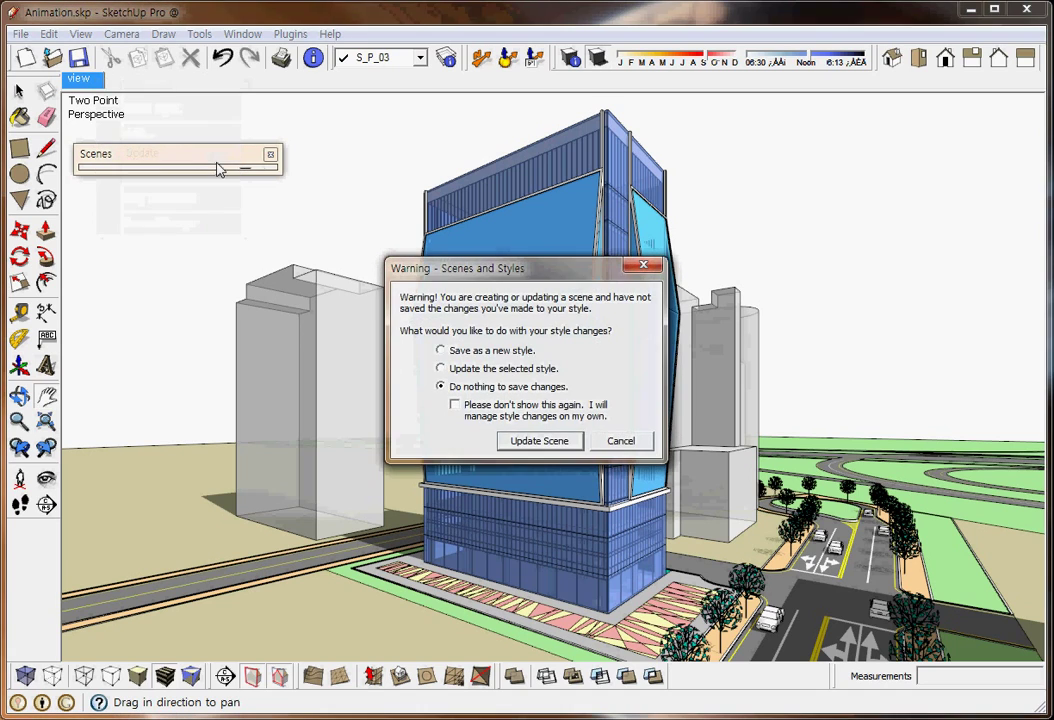
left_click(527, 370)
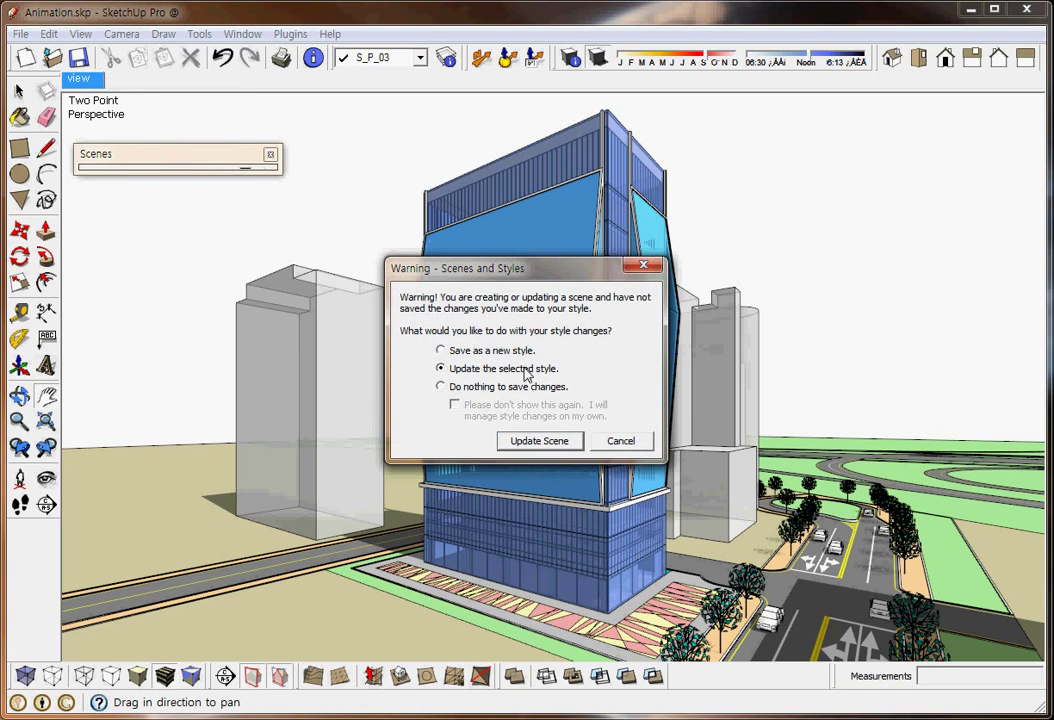
left_click(559, 441)
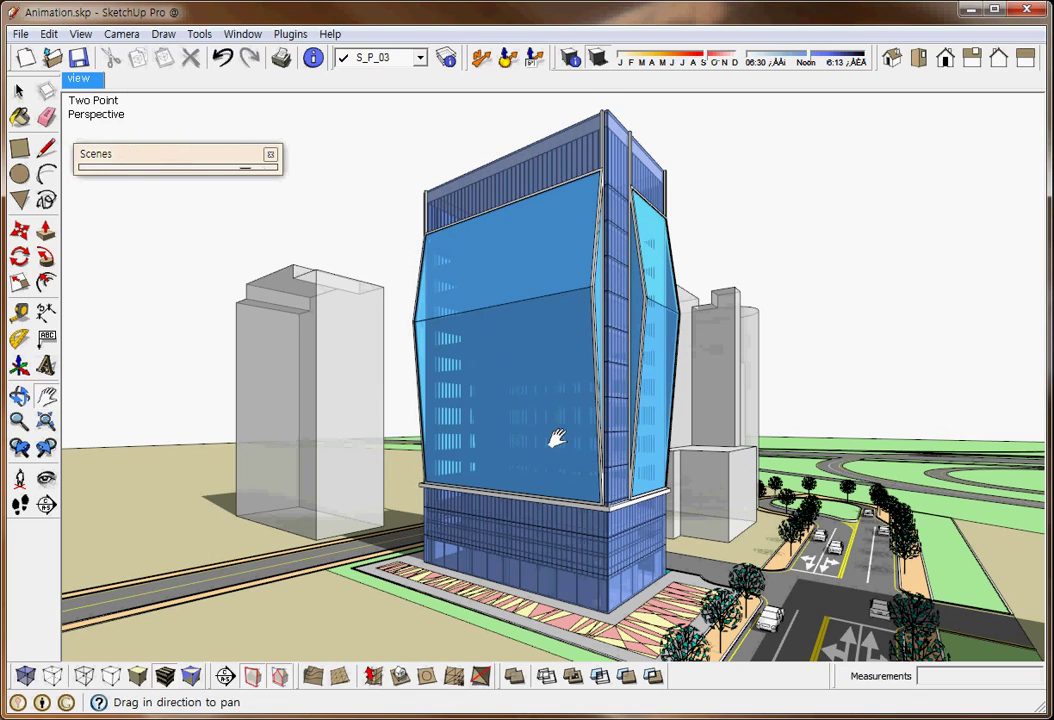
- Add a second scene and rename it 'pers'
left_click(211, 160)
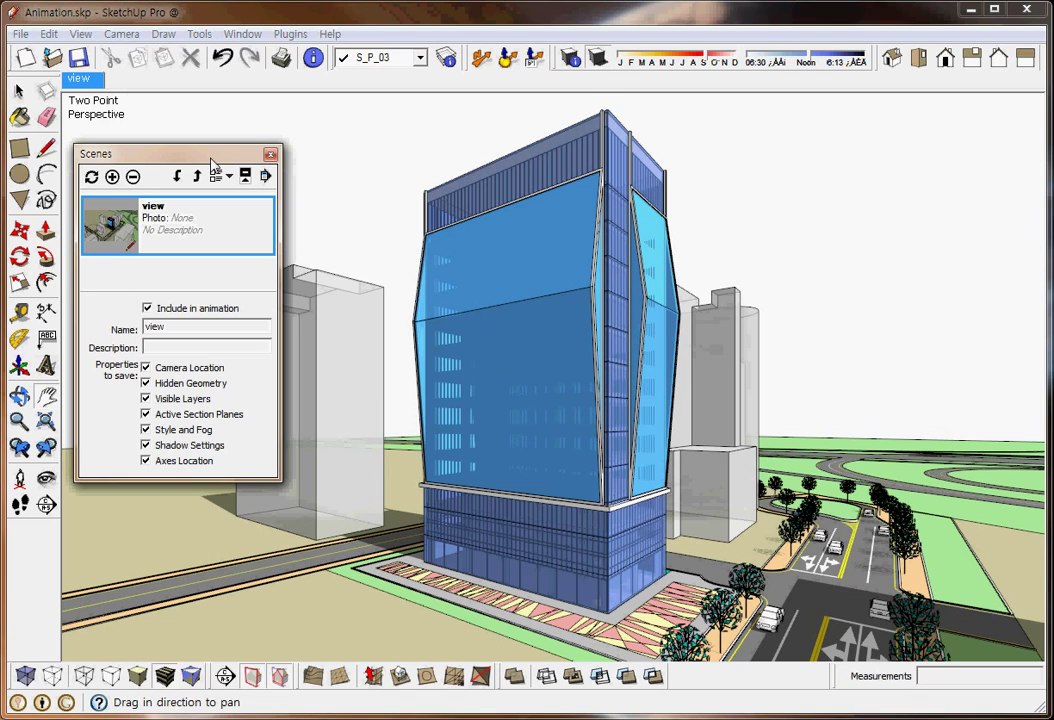
left_click(113, 177)
left_click(182, 275)
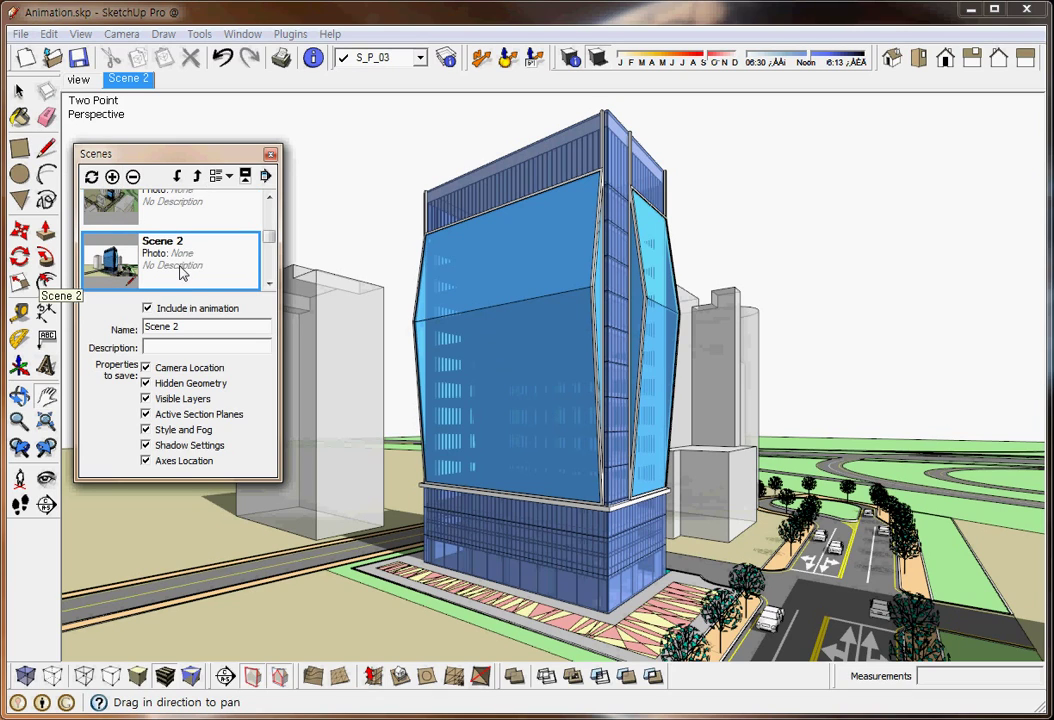
left_click_drag(185, 327, 88, 336)
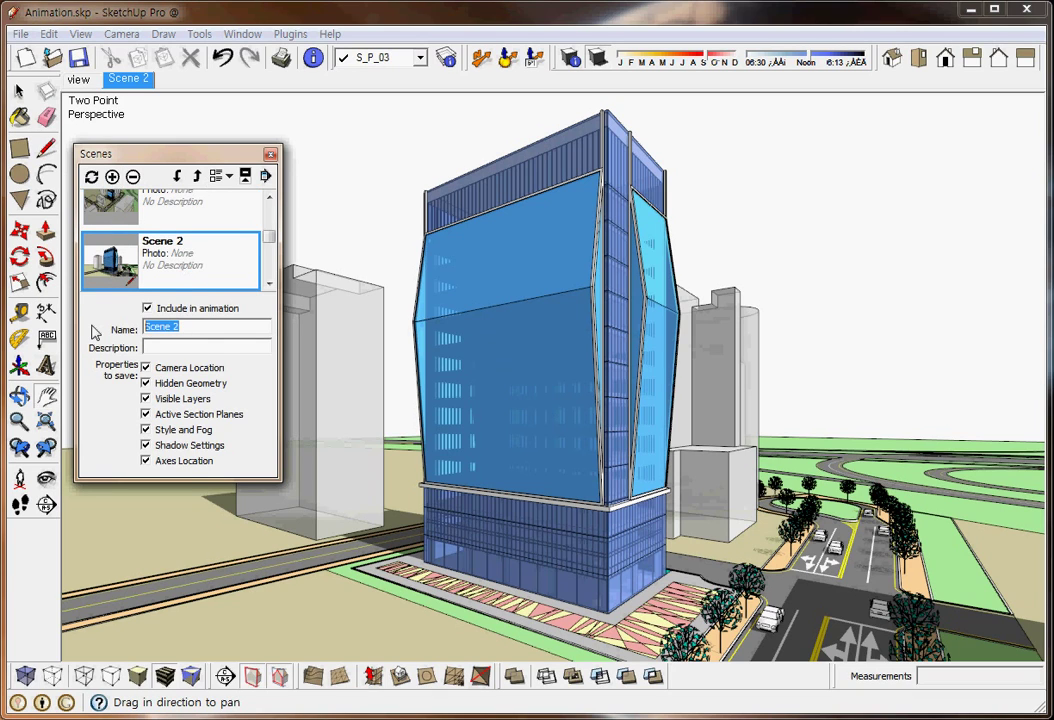
type("pers")
key("Return")
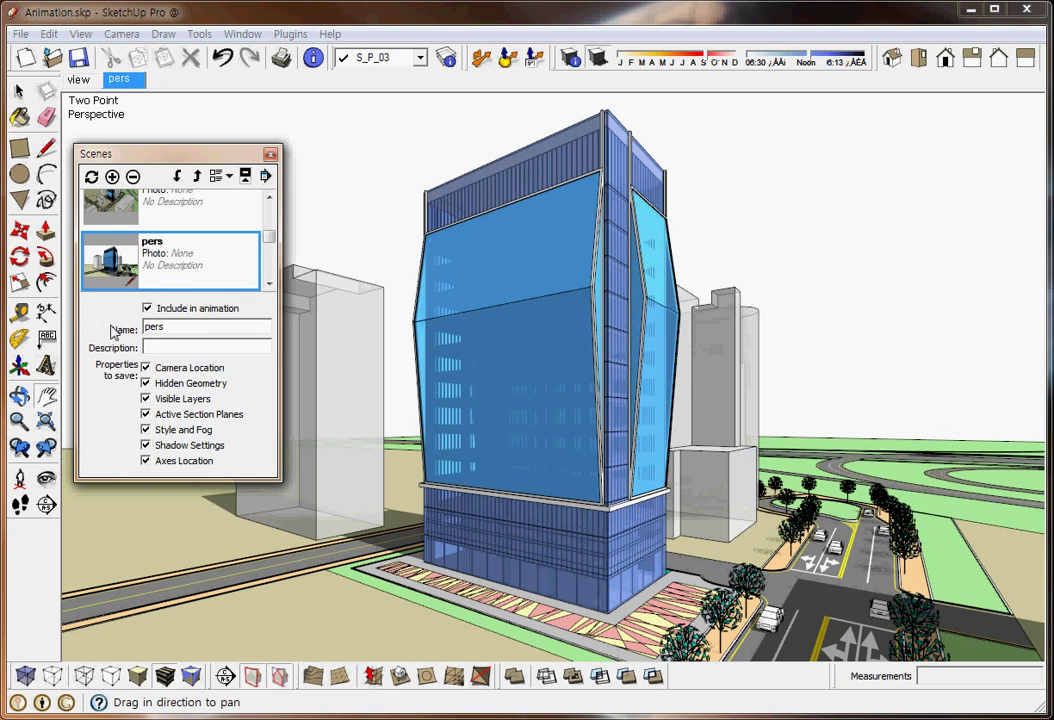
- Orbit and zoom out to a wider, more distant view of the blue tower
mouse_move(604, 240)
middle_mouse_down()
mouse_move(592, 236)
mouse_move(610, 240)
middle_mouse_up()
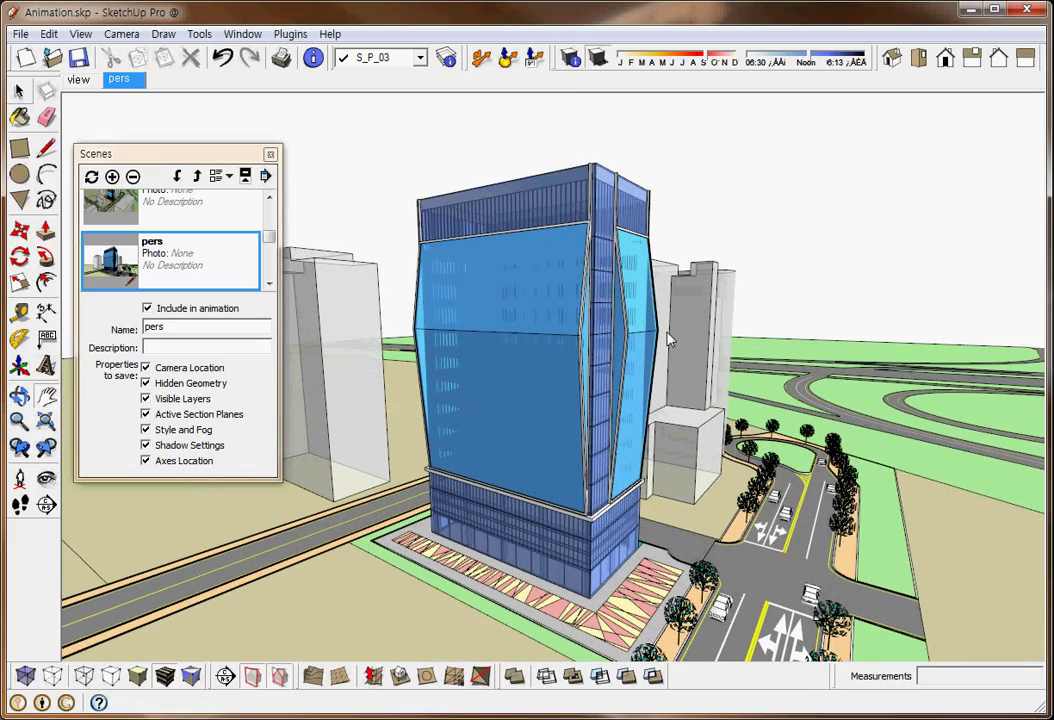
scroll(670, 340, "down", 2)
scroll(660, 345, "down", 3)
scroll(650, 348, "down", 2)
mouse_move(640, 350)
middle_mouse_down()
mouse_move(610, 355)
mouse_move(652, 348)
mouse_move(607, 355)
mouse_move(605, 330)
middle_mouse_up()
scroll(630, 340, "up", 3)
scroll(635, 335, "up", 2)
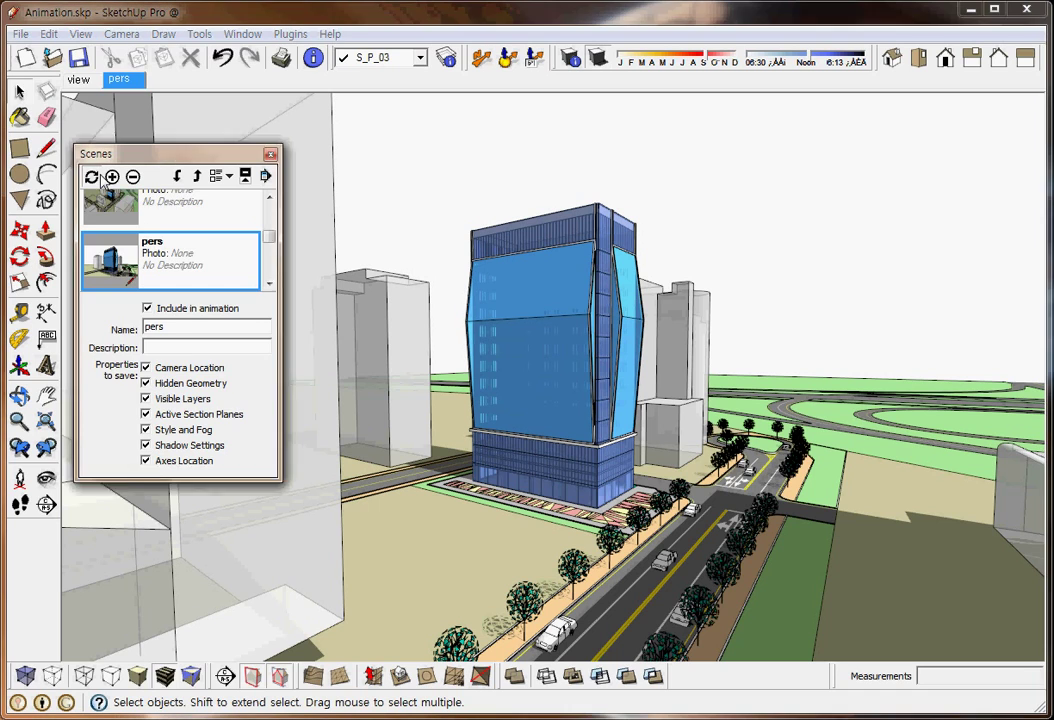
- Update the 'pers' scene with this view and enlarge the Scenes panel to list every scene
left_click(91, 177)
left_click(143, 384)
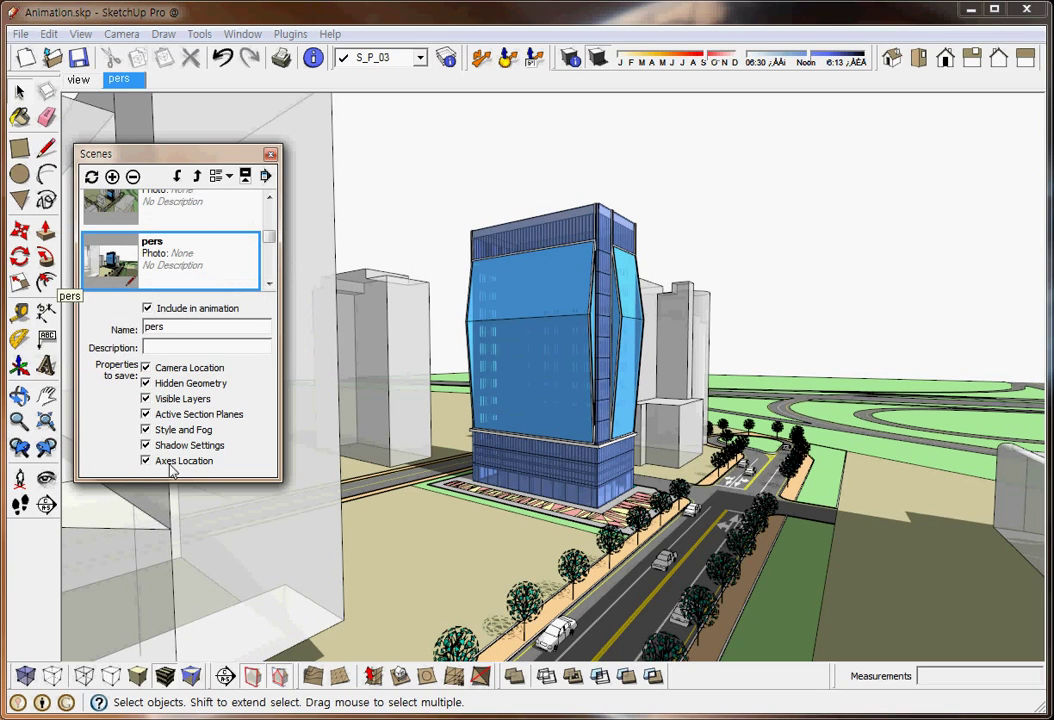
left_click_drag(170, 478, 170, 636)
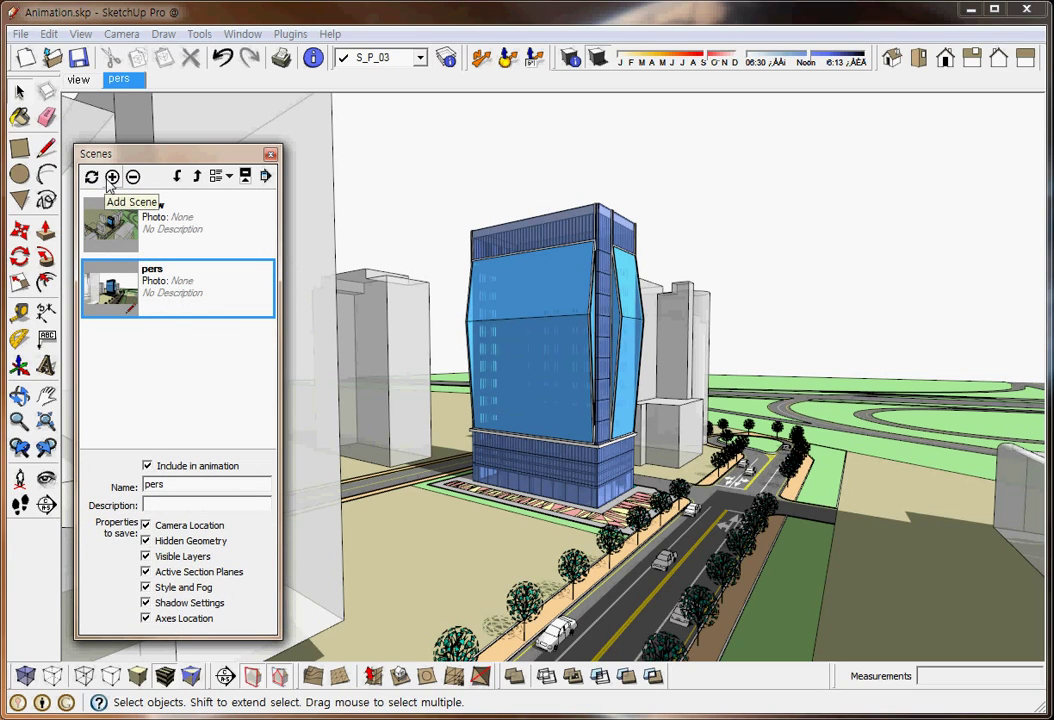
- Add a third scene named 'Top' and switch the camera to top plan view
left_click(109, 180)
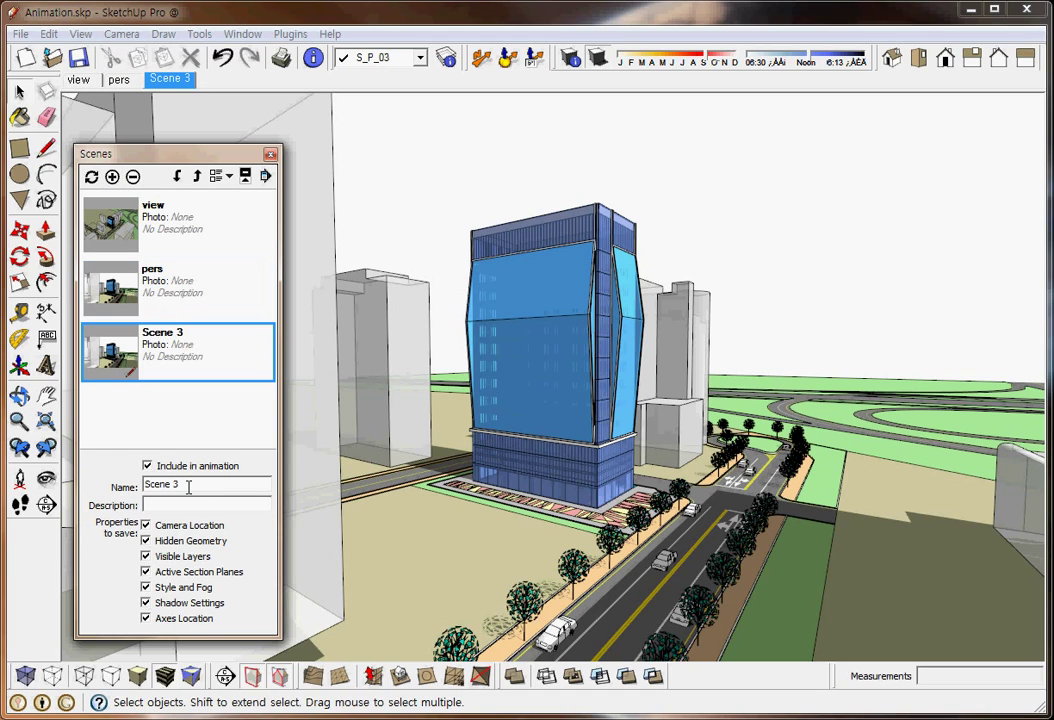
left_click_drag(188, 486, 116, 487)
type("Top")
key("Return")
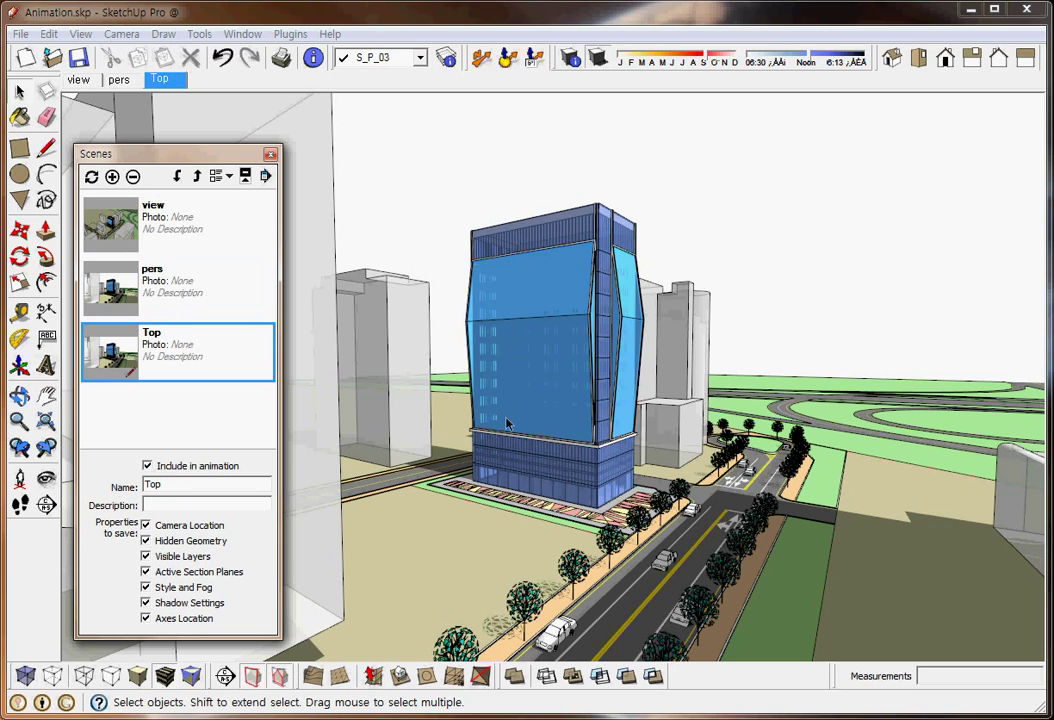
left_click(920, 62)
- Frame a close, steep overhead view of the blue tower's roof and update the Top scene with it
middle_click_drag(406, 433, 682, 277)
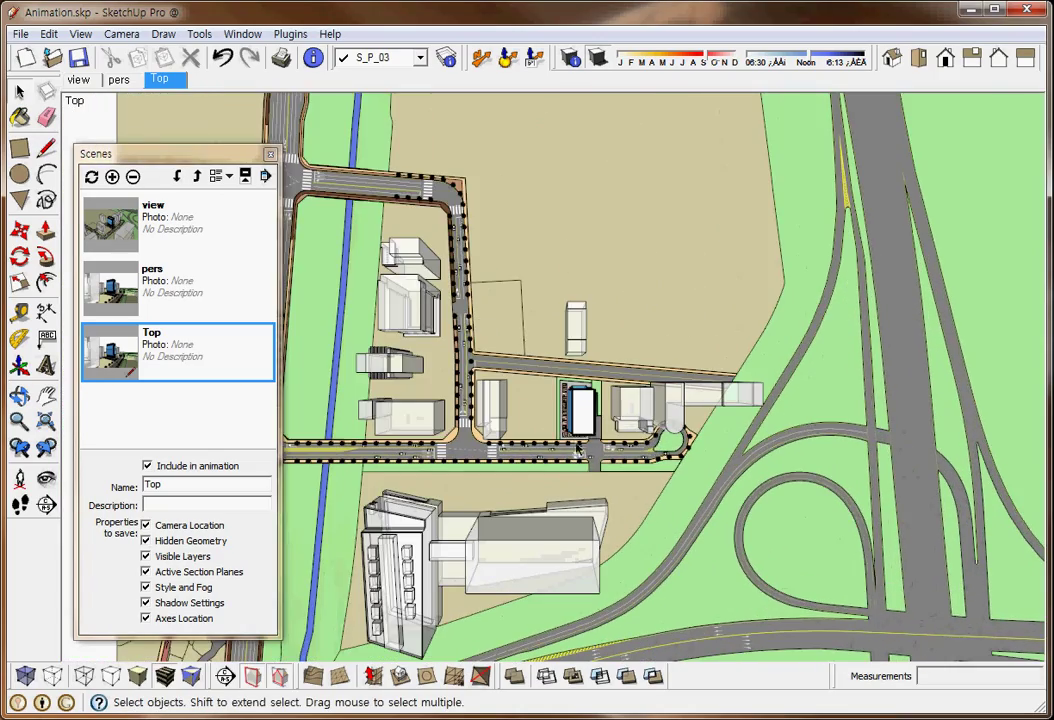
mouse_move(510, 478)
middle_mouse_down()
mouse_move(612, 372)
mouse_move(345, 282)
mouse_move(427, 348)
mouse_move(578, 425)
mouse_move(518, 438)
mouse_move(376, 438)
middle_mouse_up()
scroll(427, 348, "up", 5)
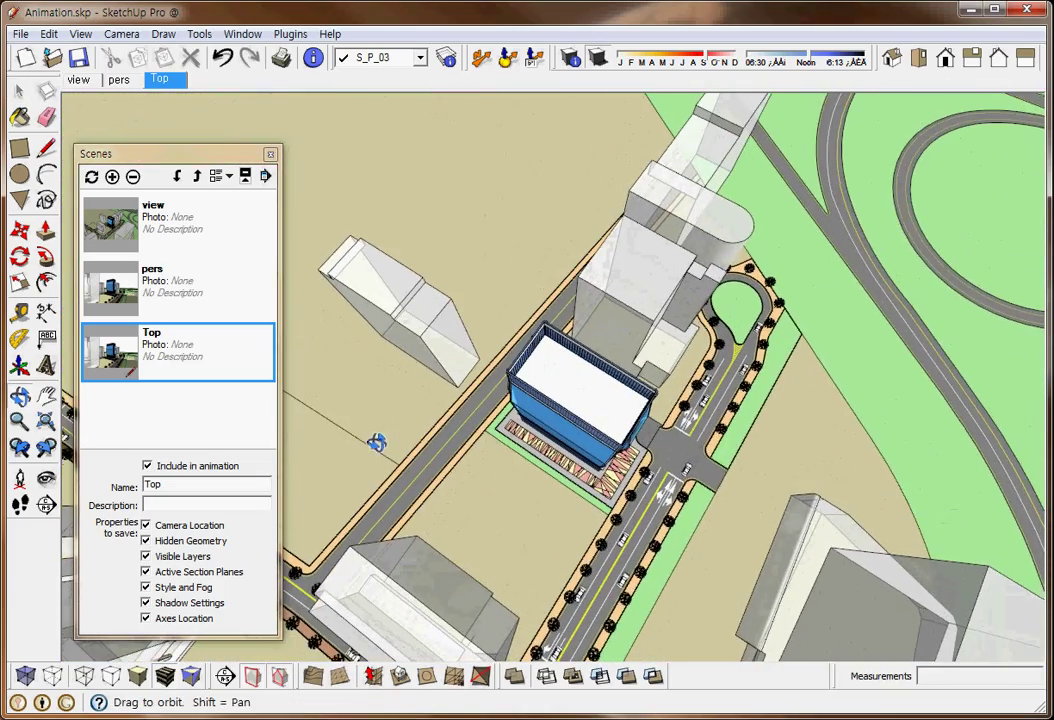
scroll(553, 381, "up", 3)
scroll(659, 431, "up", 2)
mouse_move(659, 431)
middle_mouse_down()
mouse_move(572, 386)
mouse_move(575, 376)
middle_mouse_up()
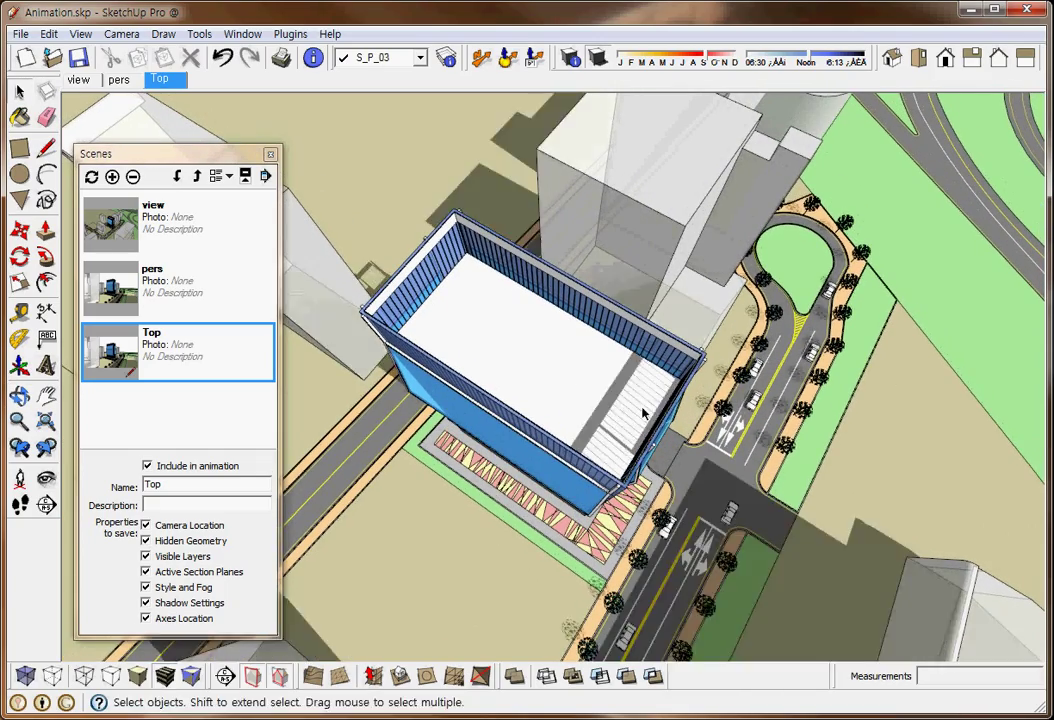
mouse_move(635, 400)
middle_mouse_down("shift")
mouse_move(595, 405)
mouse_move(613, 402)
middle_mouse_up("shift")
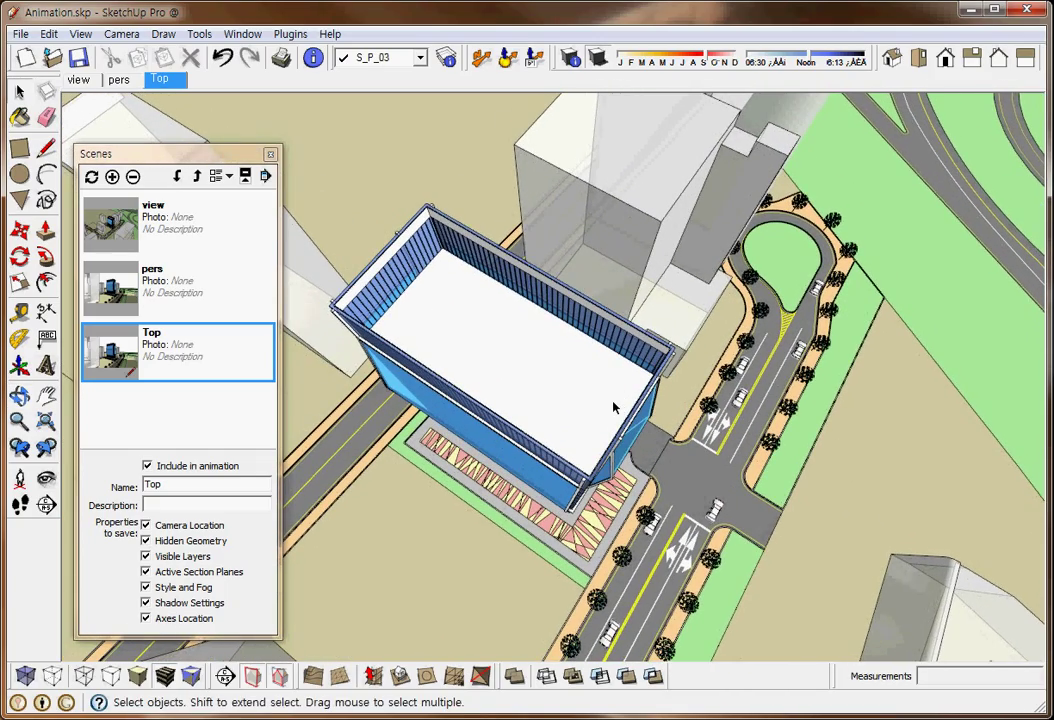
left_click(91, 178)
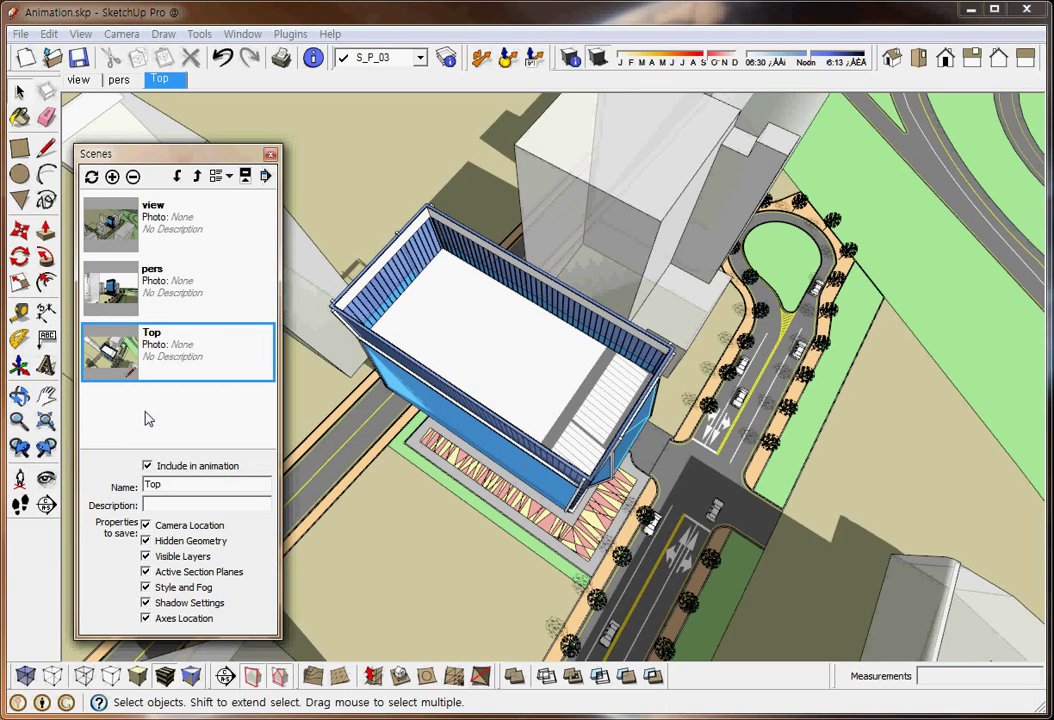
- In Animation settings, set scene transitions to 2 seconds and scene delay to 0, then close Model Info
left_click(81, 34)
mouse_move(118, 309)
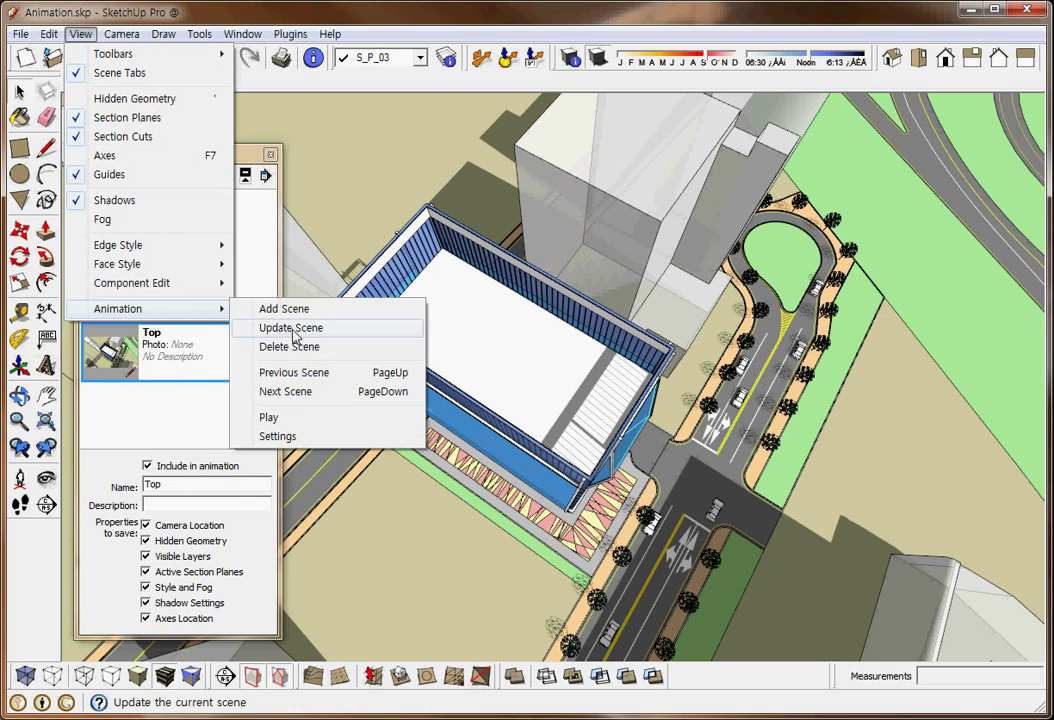
left_click(353, 445)
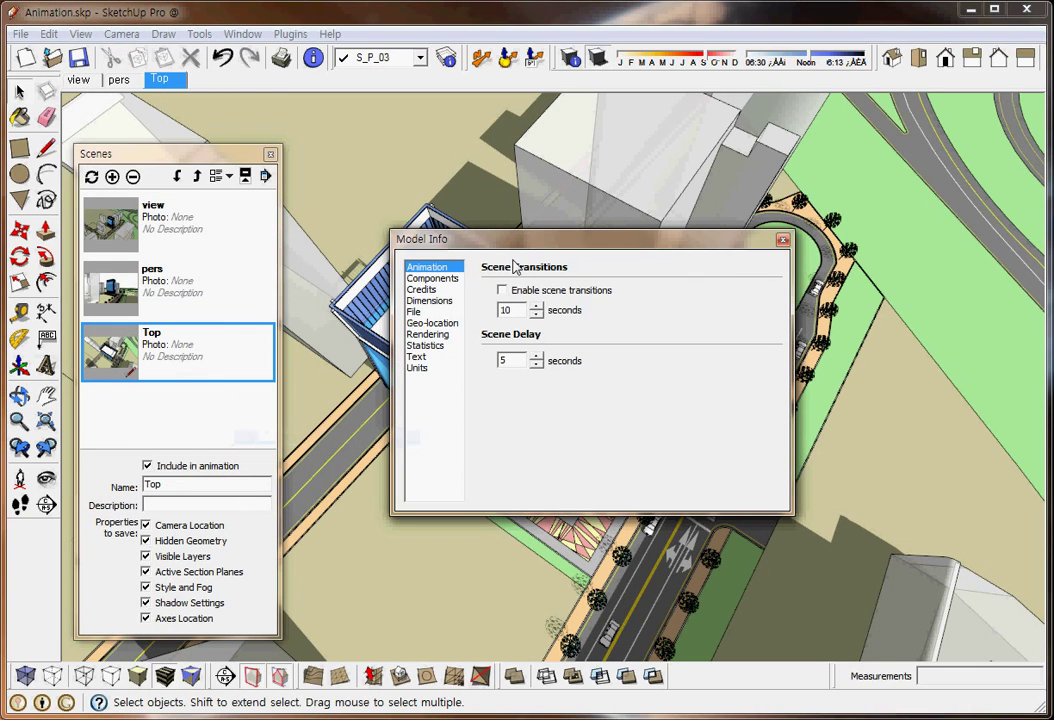
left_click_drag(532, 242, 500, 200)
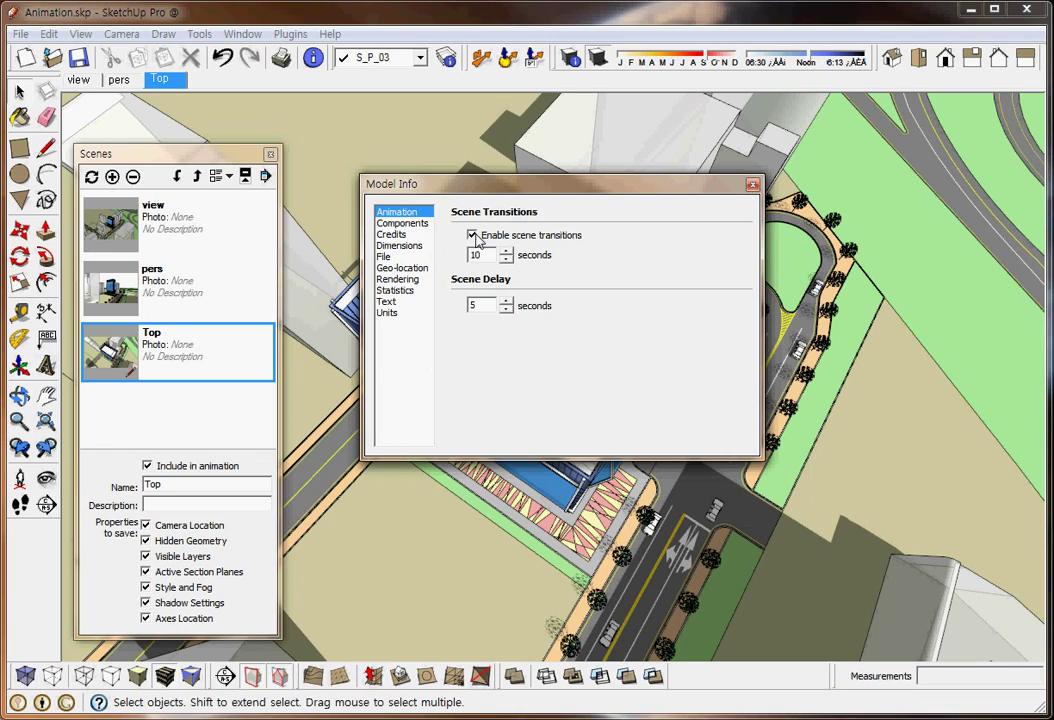
key("BackSpace")
key("BackSpace")
type("2")
left_click_drag(489, 306, 422, 307)
type("0")
left_click(753, 186)
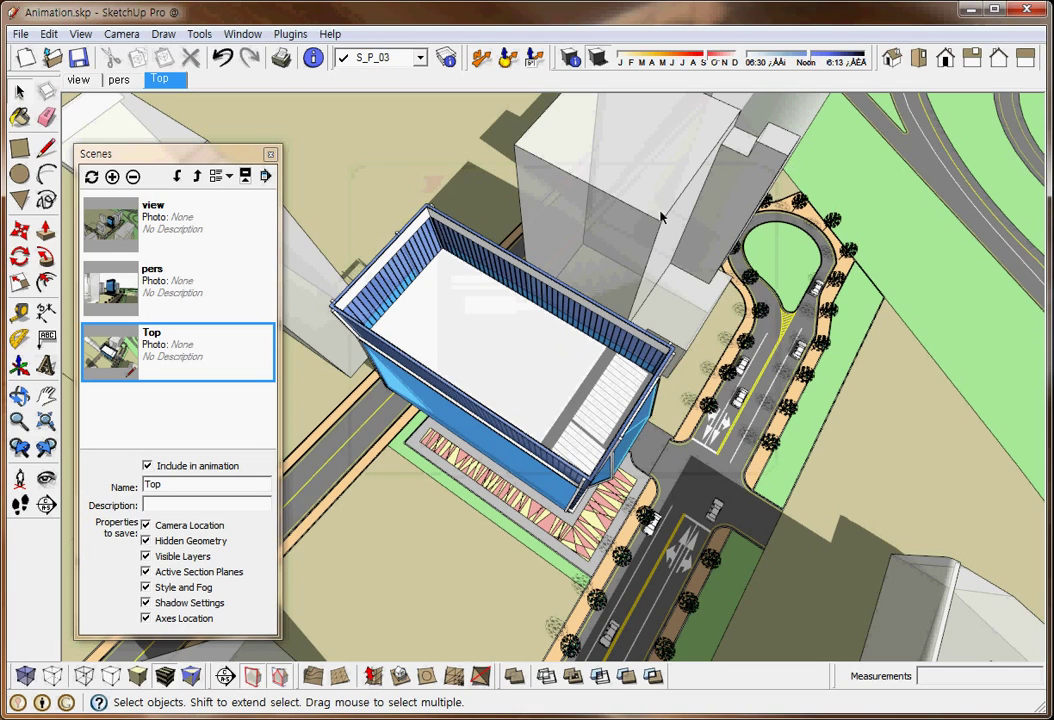
- Close the Scenes panel and preview the view, pers and Top scenes in turn
left_click(270, 153)
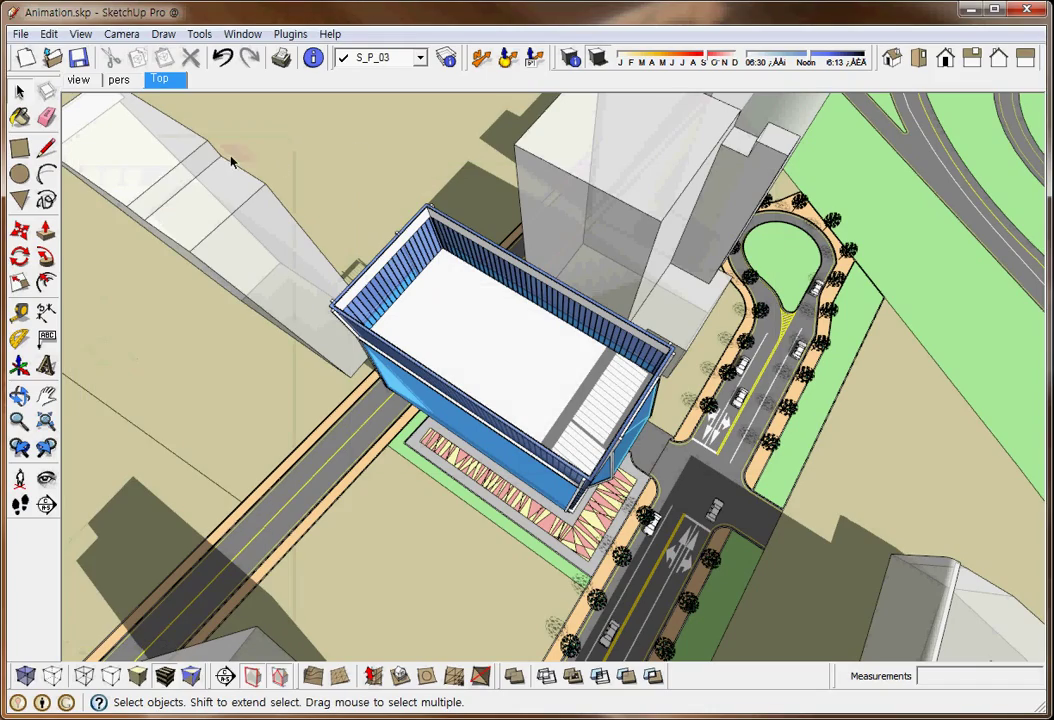
left_click(80, 82)
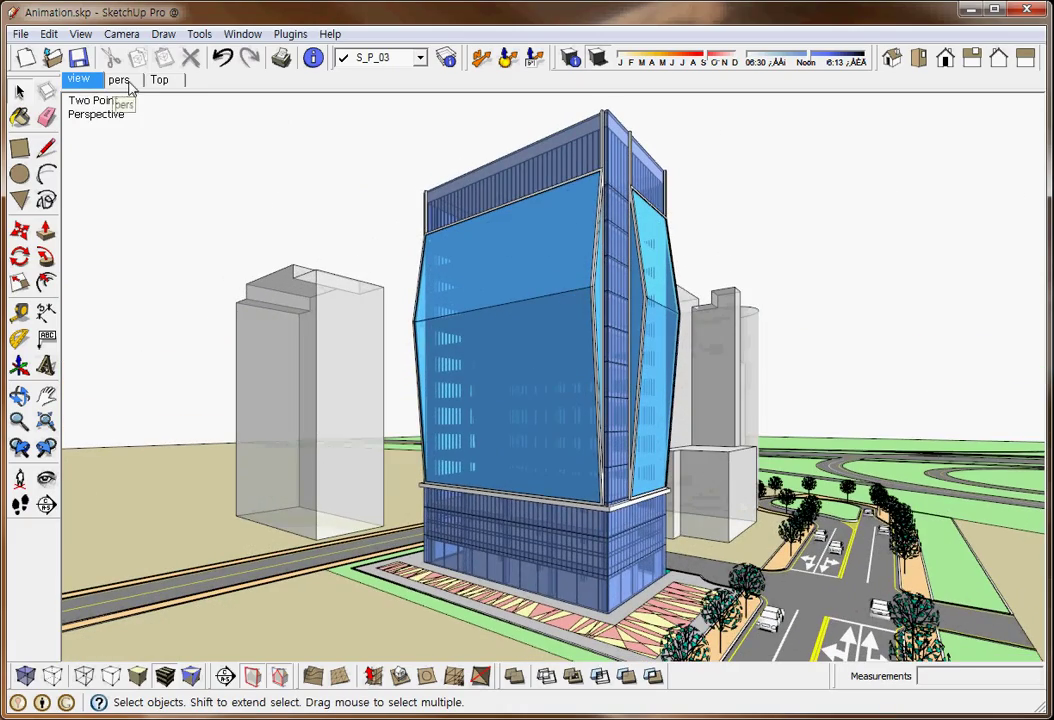
left_click(128, 87)
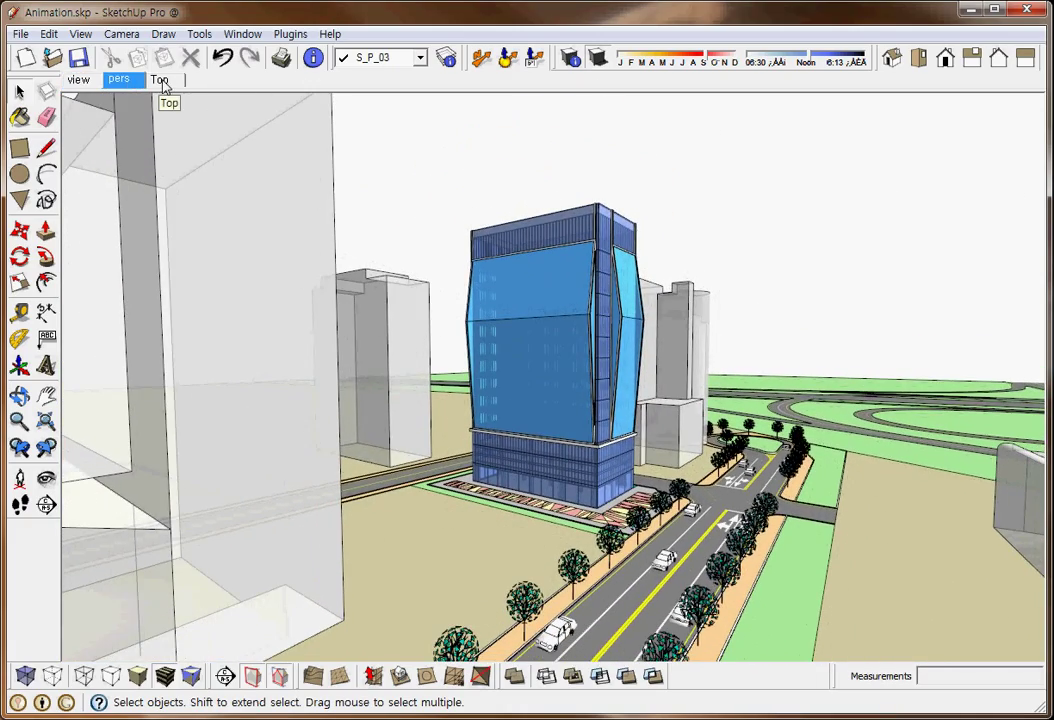
left_click(162, 84)
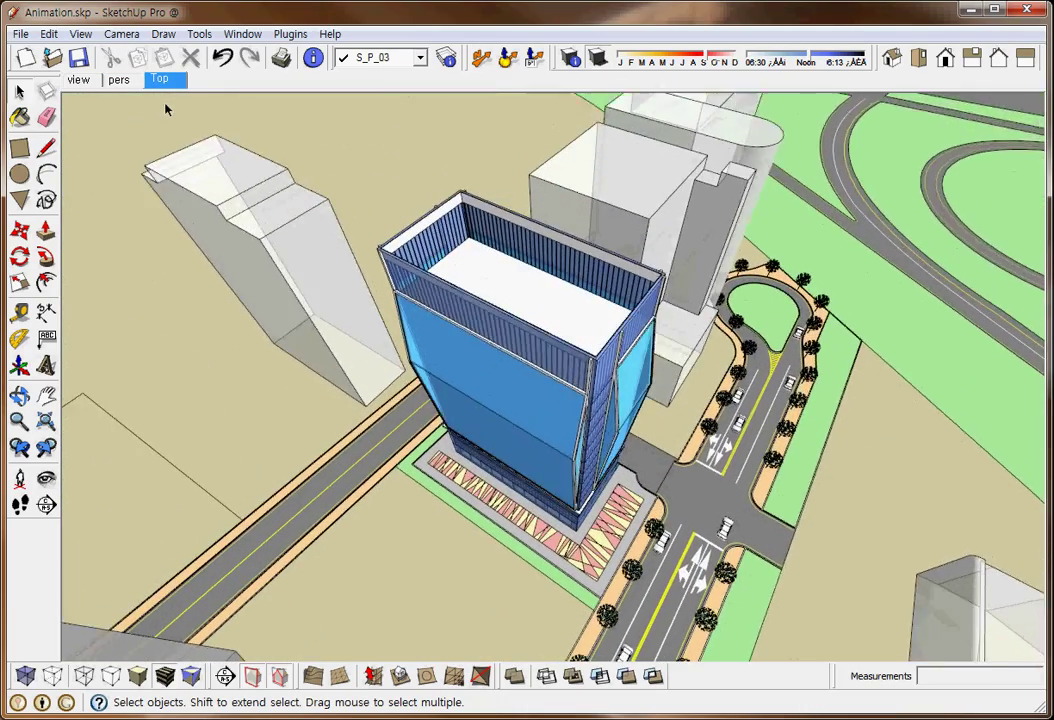